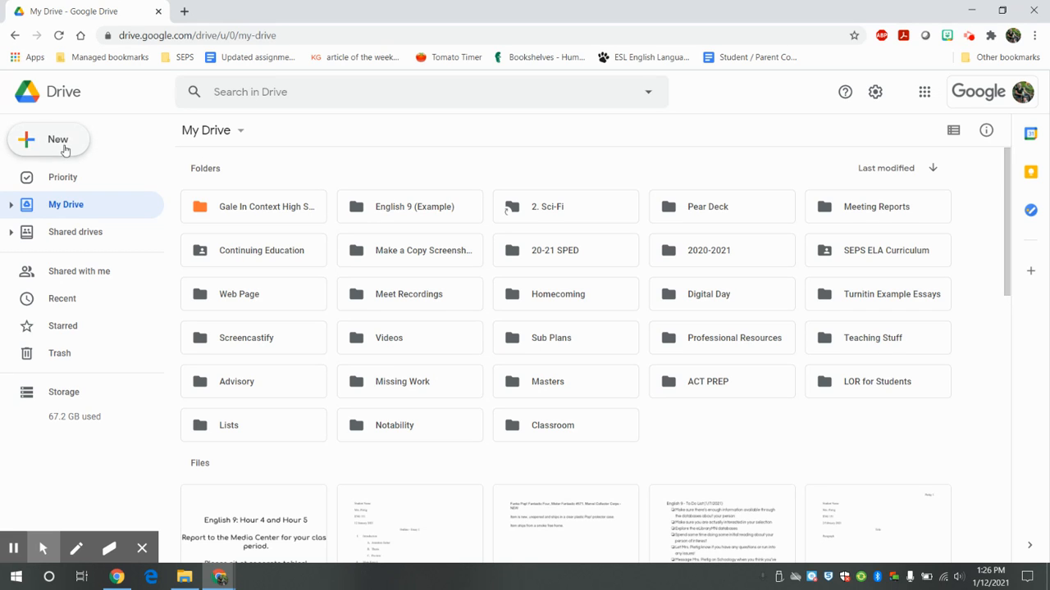
Step: Create a new folder named "English 9" in My Drive
click(34, 144)
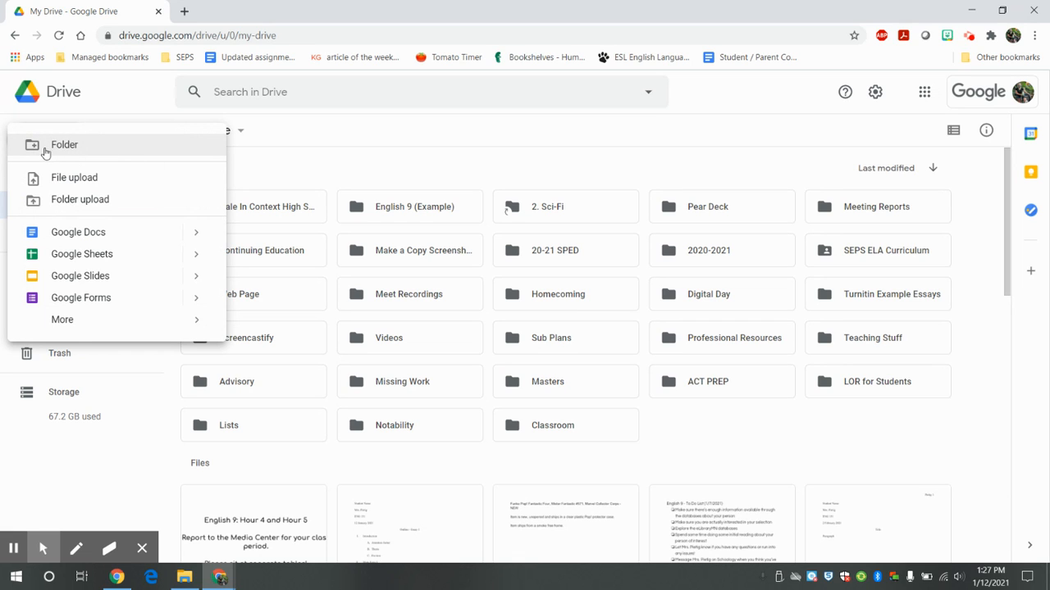
click(72, 147)
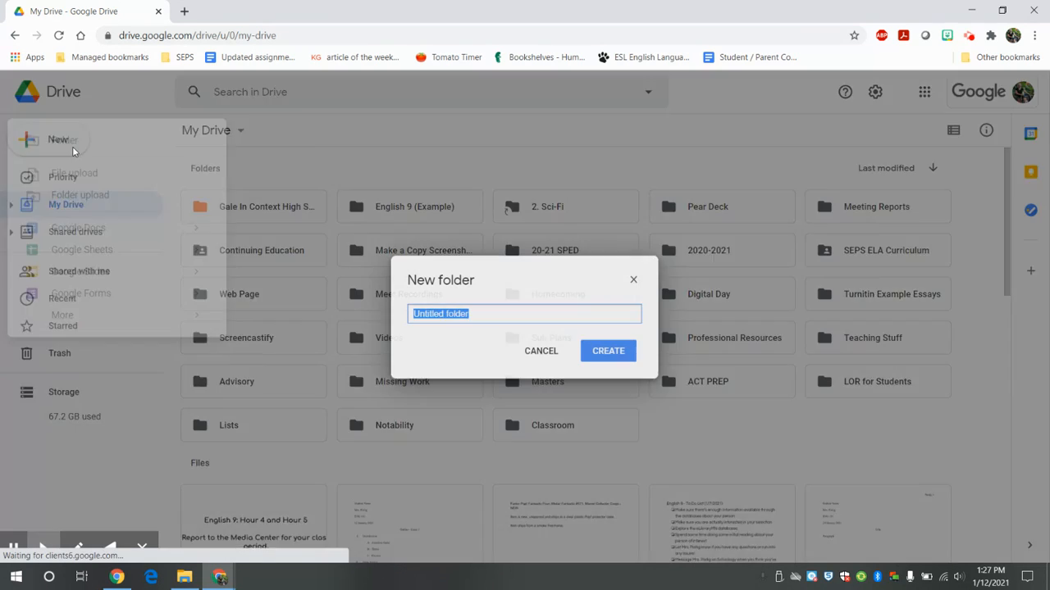
text(English 9)
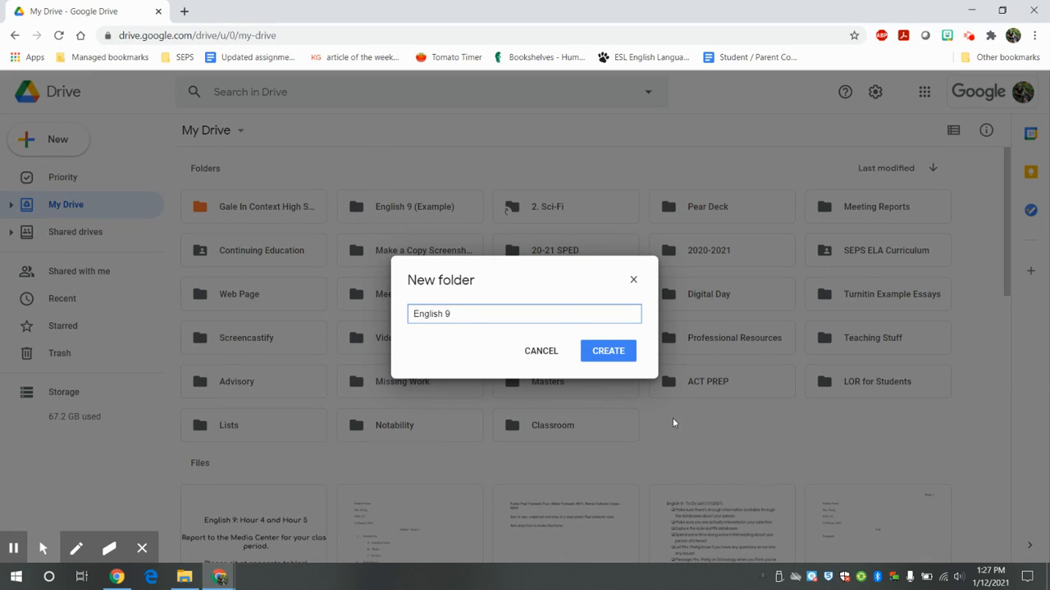
click(605, 353)
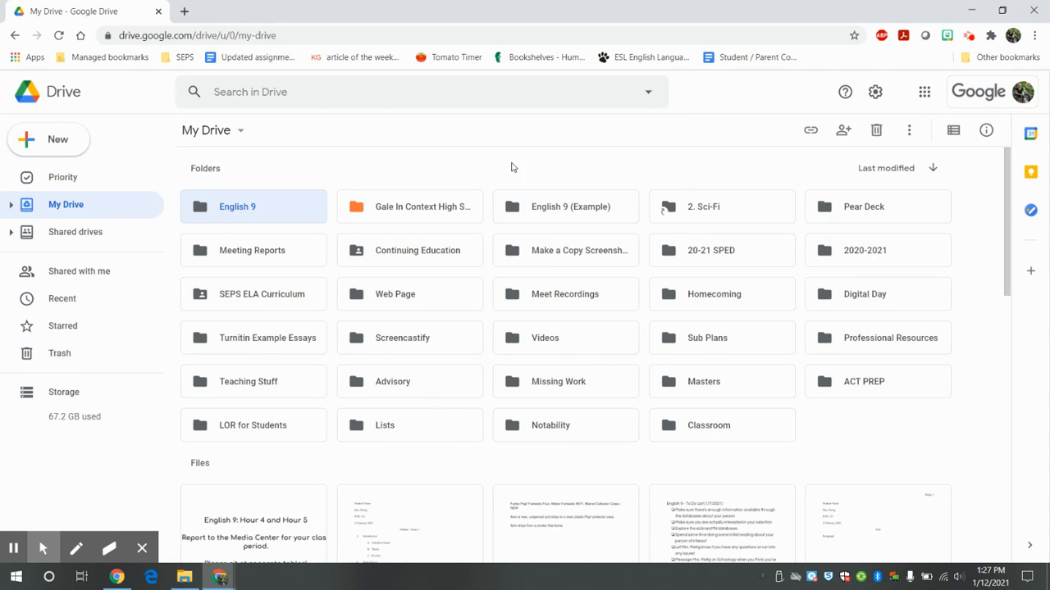
Step: Open the English 9 folder and create a subfolder named "Research Paper" inside it
double_click(276, 212)
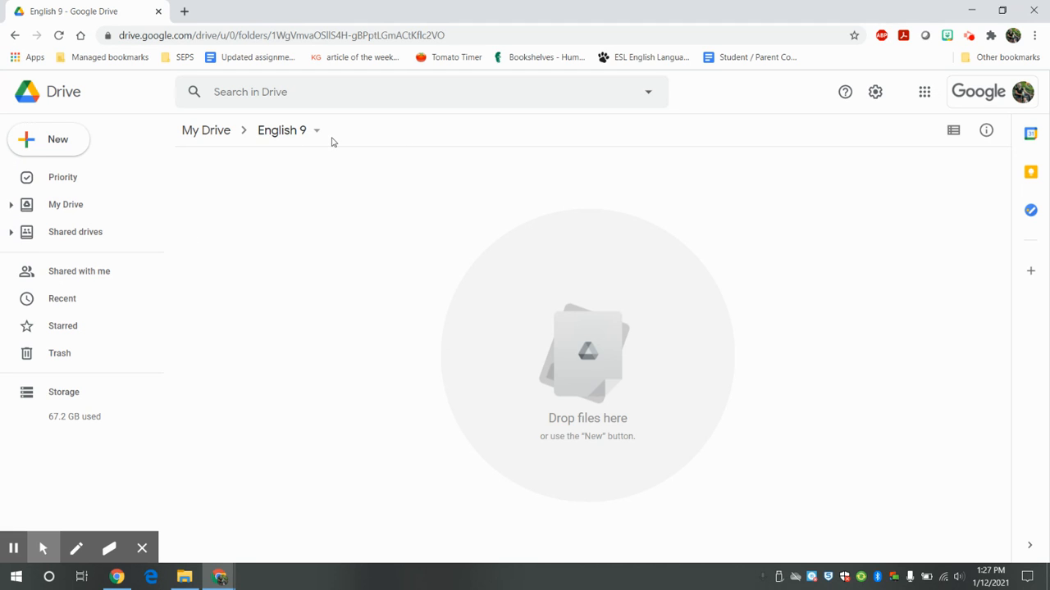
click(73, 147)
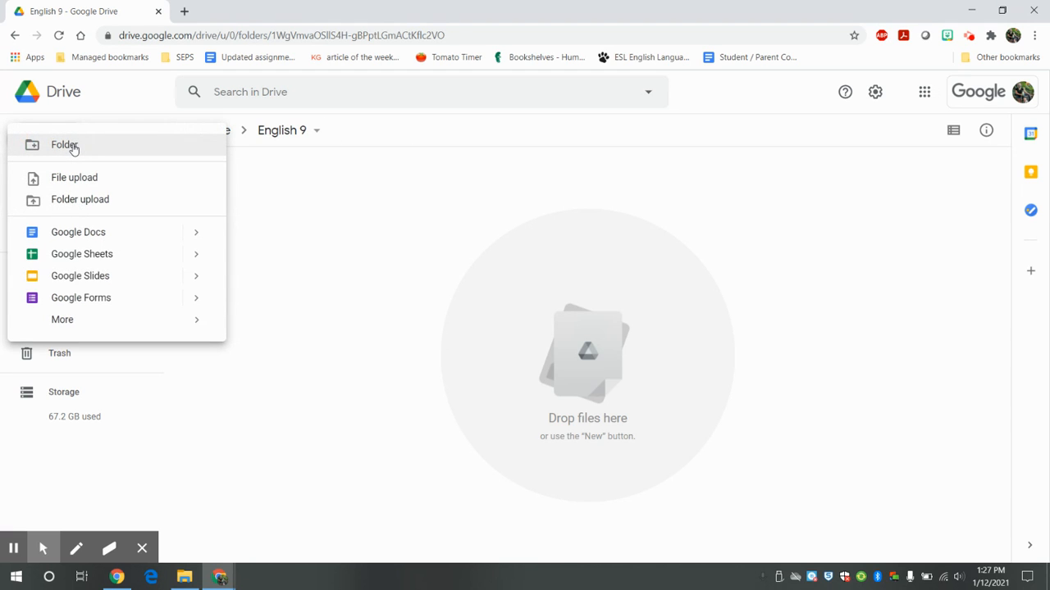
click(59, 146)
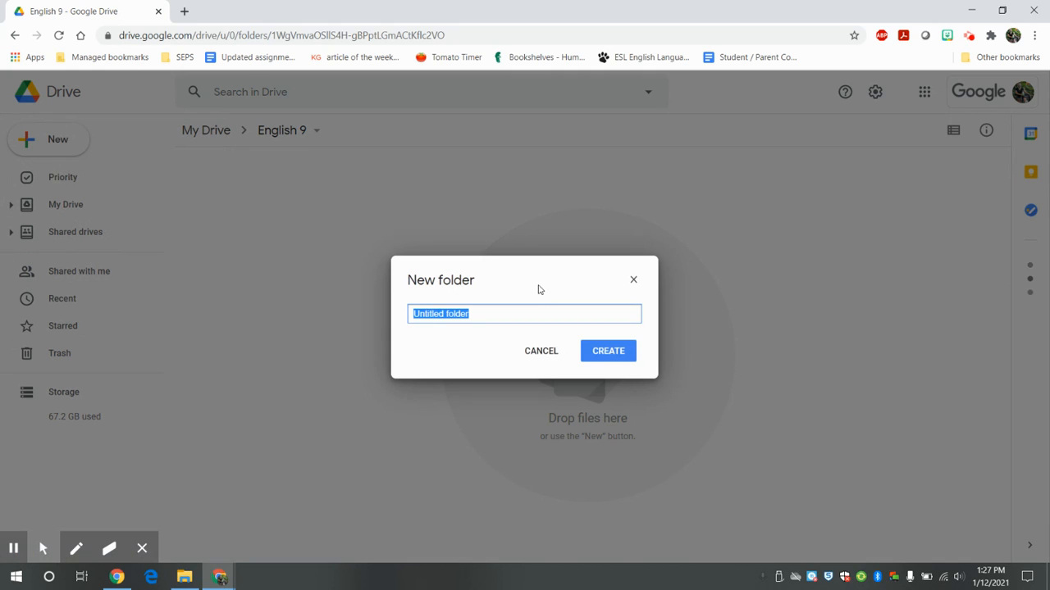
text(Research Paper)
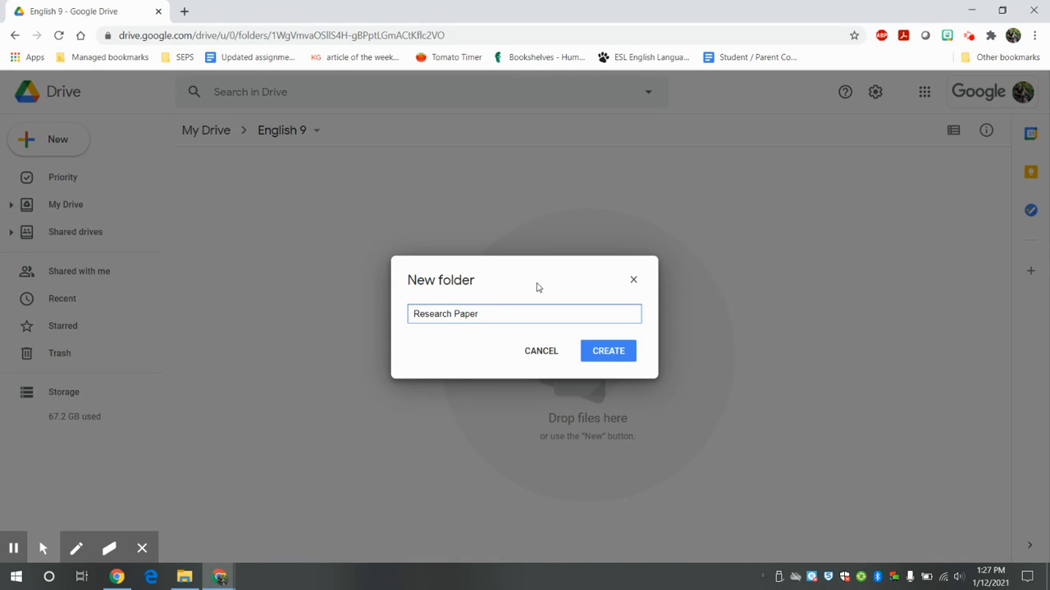
click(608, 354)
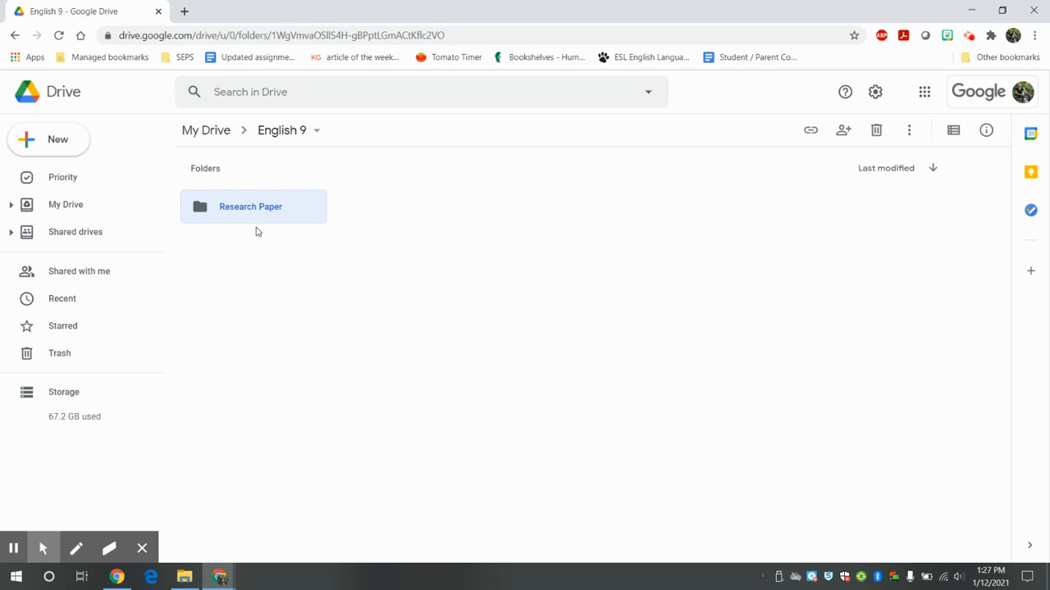
Step: Open the Research Paper folder and create a blank Google Docs document in it
double_click(265, 206)
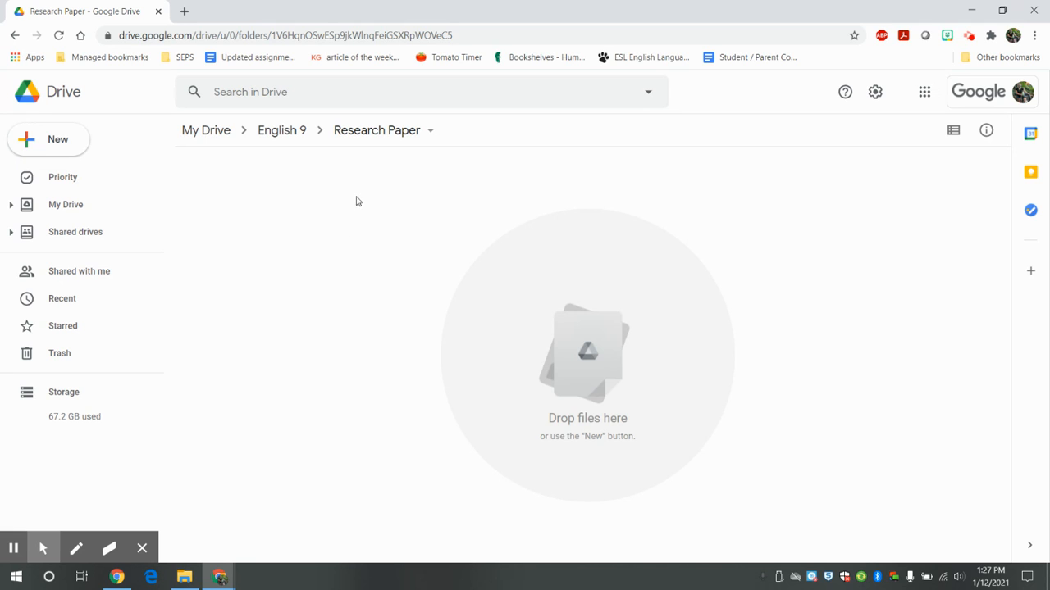
click(55, 141)
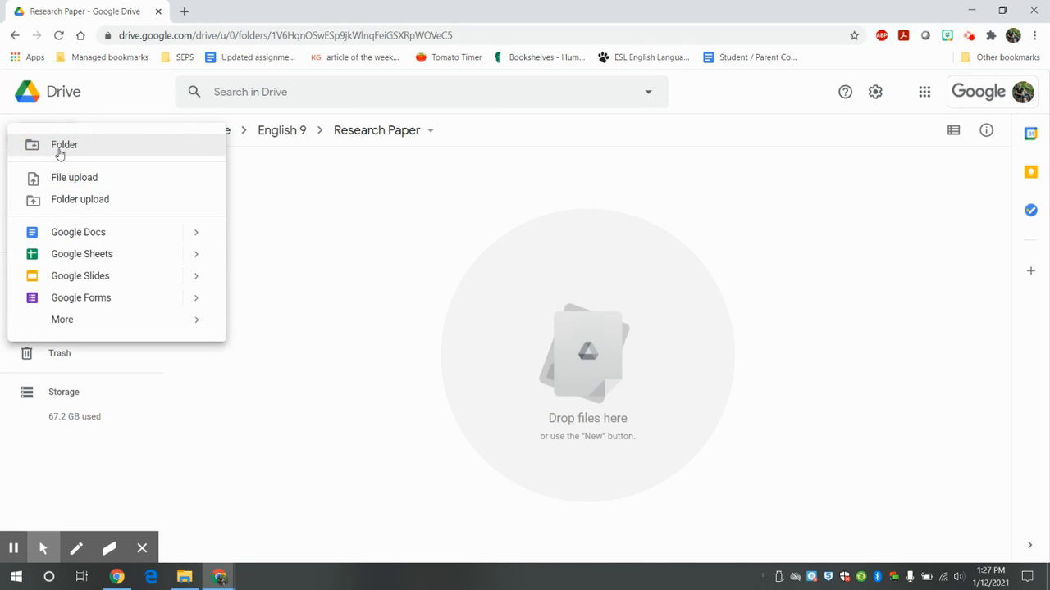
click(130, 240)
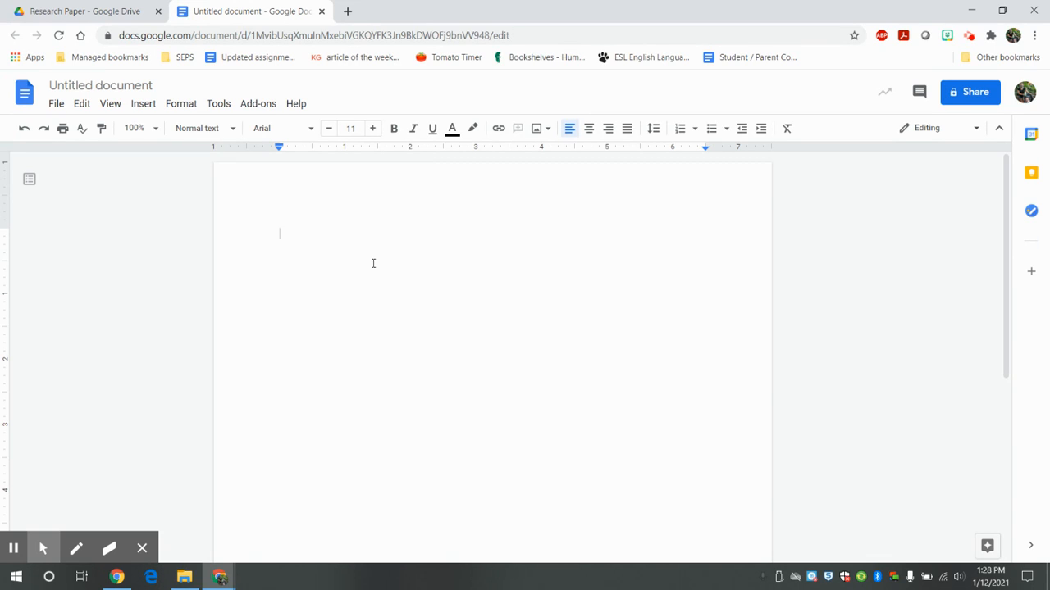
Step: Rename the untitled document as "Outline - Research Paper"
click(99, 85)
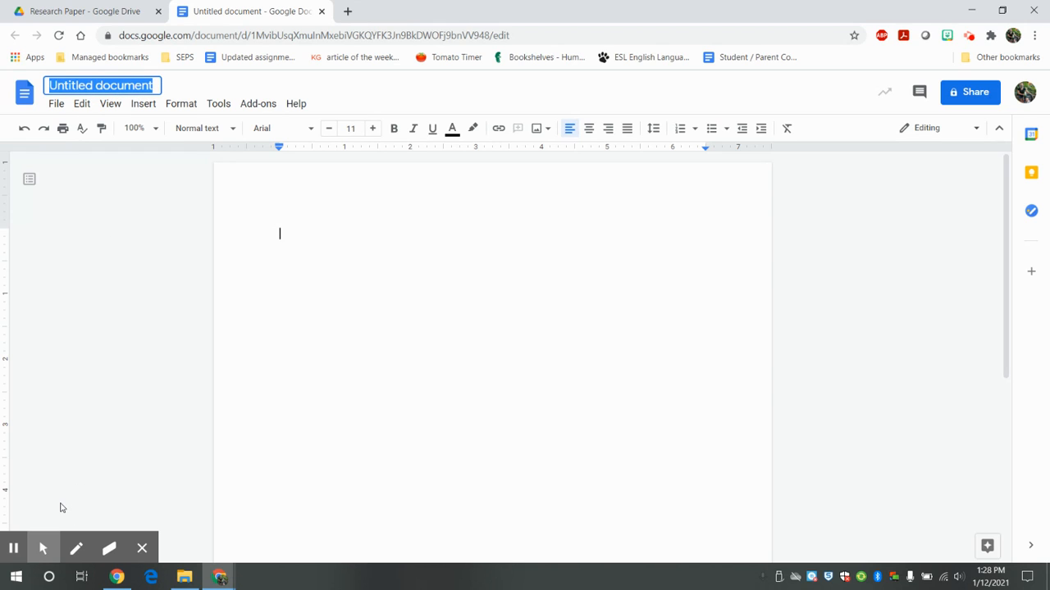
text(O)
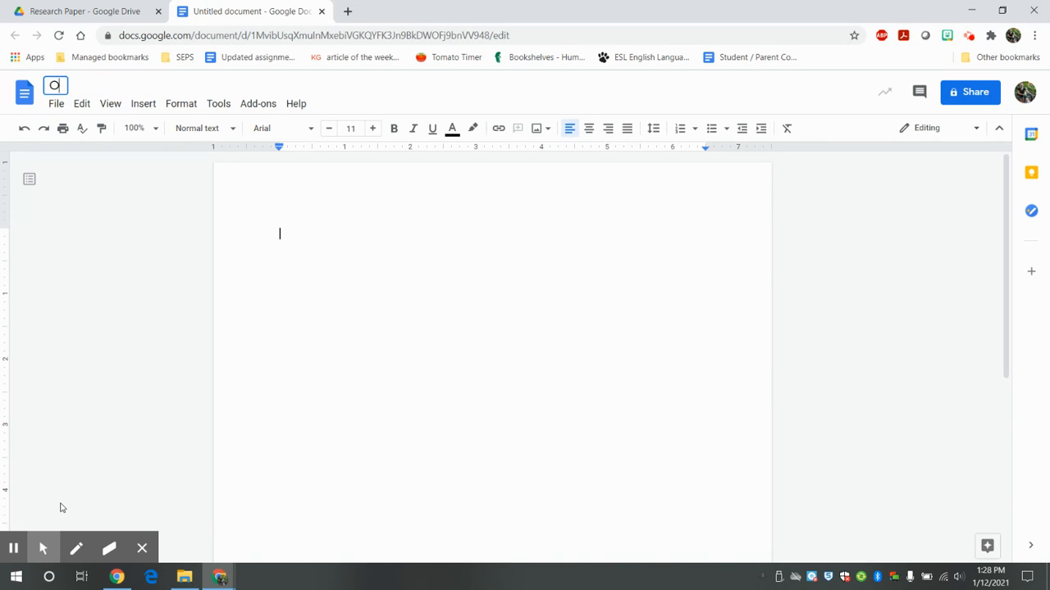
text(utline - Re)
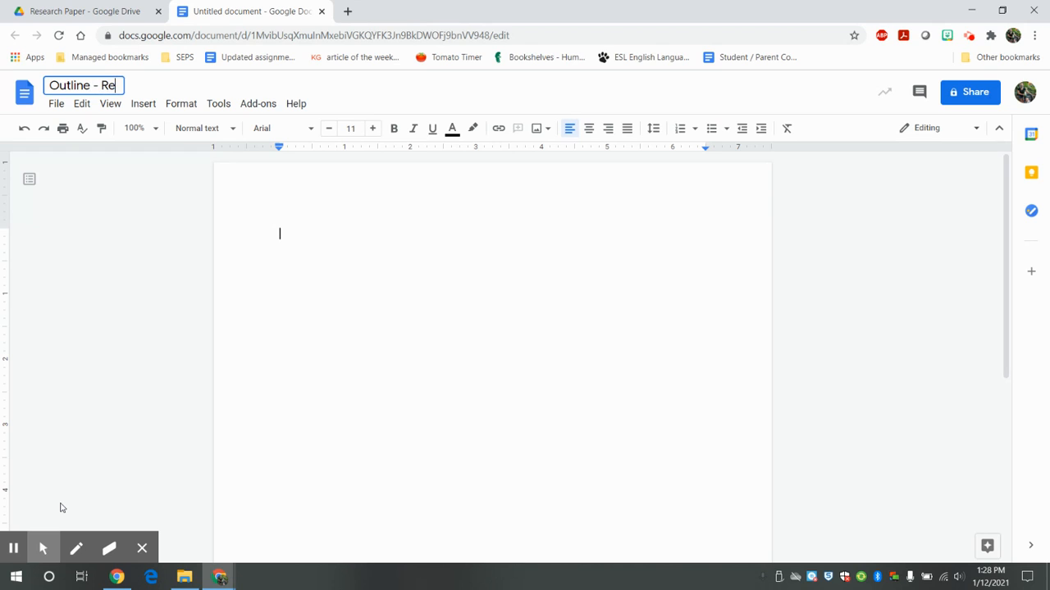
text(search Paper)
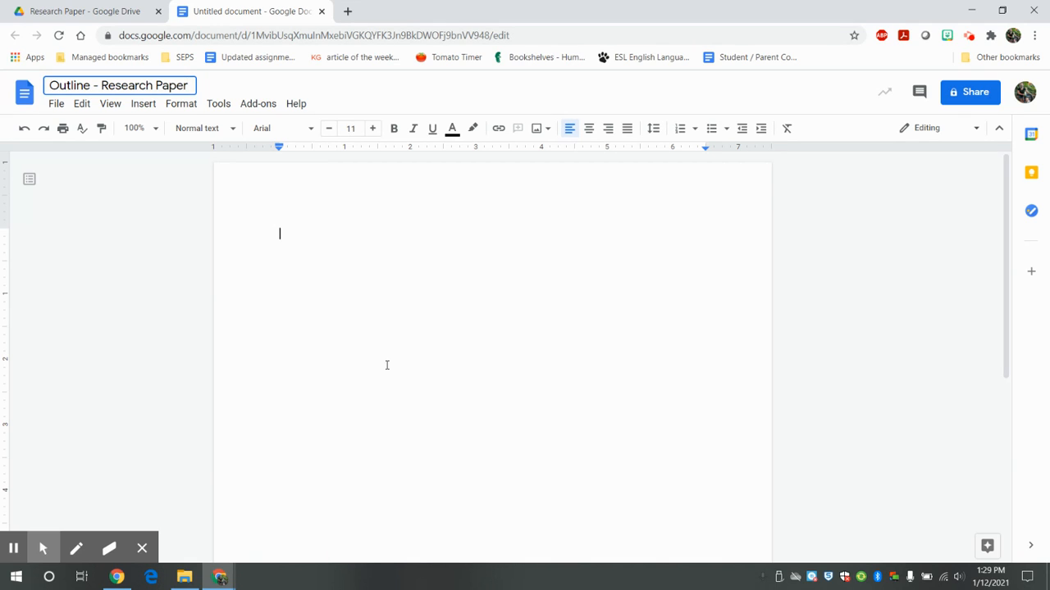
click(378, 299)
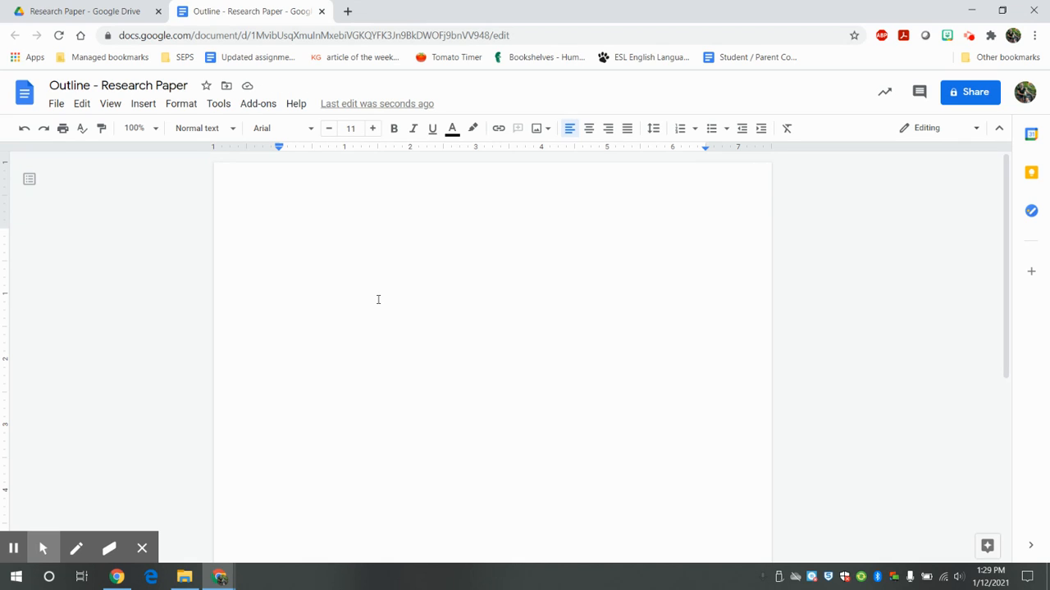
Step: Enter the student's full name on the first line and the teacher's name on the second line
text(Peter Parker)
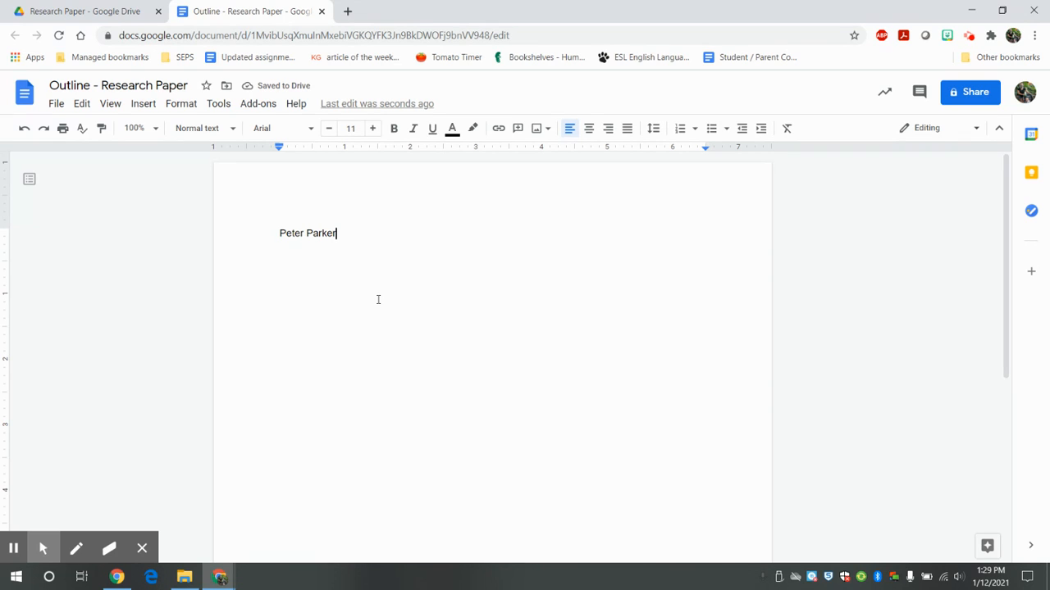
key(Return)
text(Mrs. Pietig)
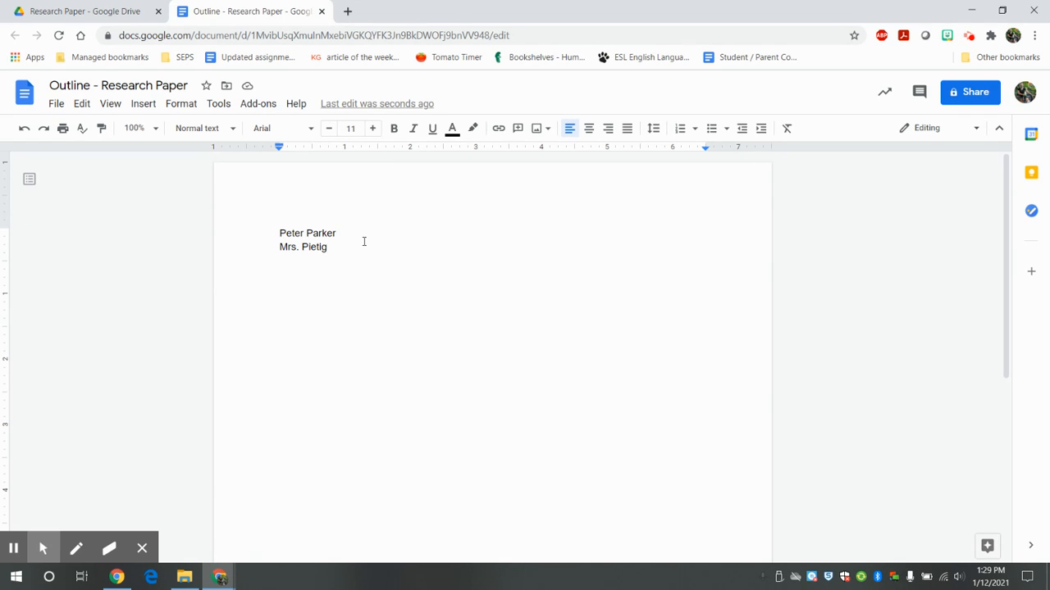
Step: Complete the heading with "English 9" on the third line and "12 January 2021" on the fourth
key(Return)
text(Engl)
text(sh 9)
key(BackSpace)
key(BackSpace)
key(BackSpace)
key(BackSpace)
key(BackSpace)
text(lish 9)
key(Return)
text(12 January 2021)
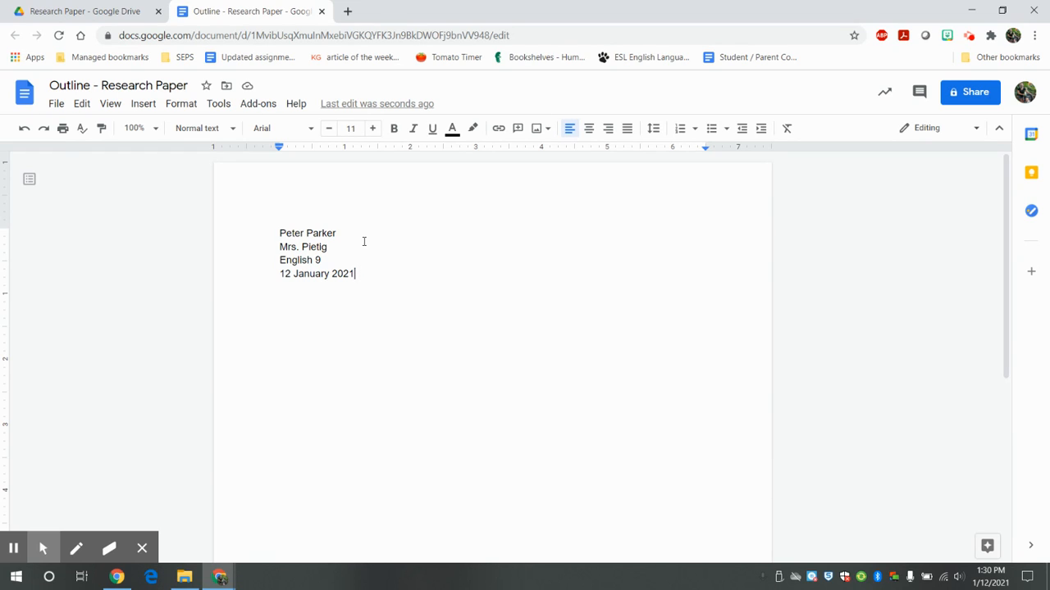
Step: Add the title "Outline - Research Paper" on a new line below the date and centre it
key(Return)
text(Outline - Resear)
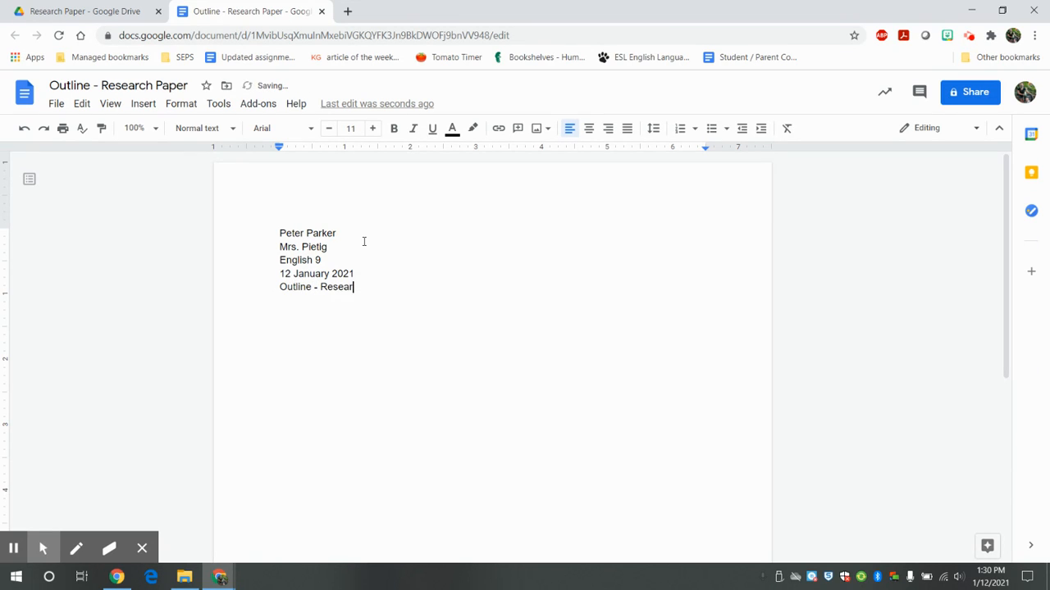
text(ch Paper)
click(590, 138)
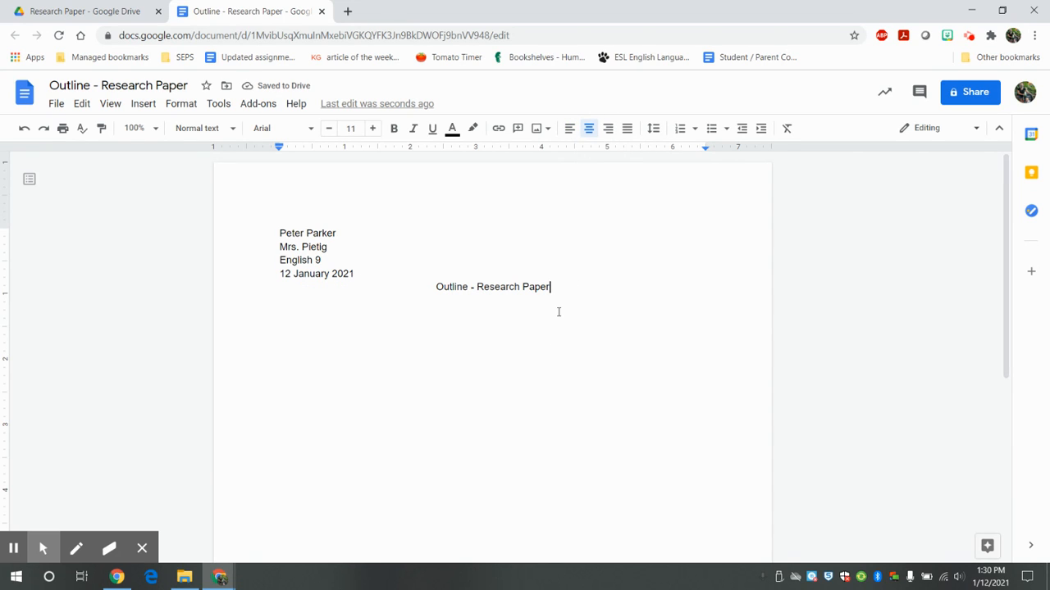
Step: Add a left-aligned line "Introduction" below the title and format it as a Roman-numeral outline list (I., A., B., 1.)
key(Return)
click(570, 129)
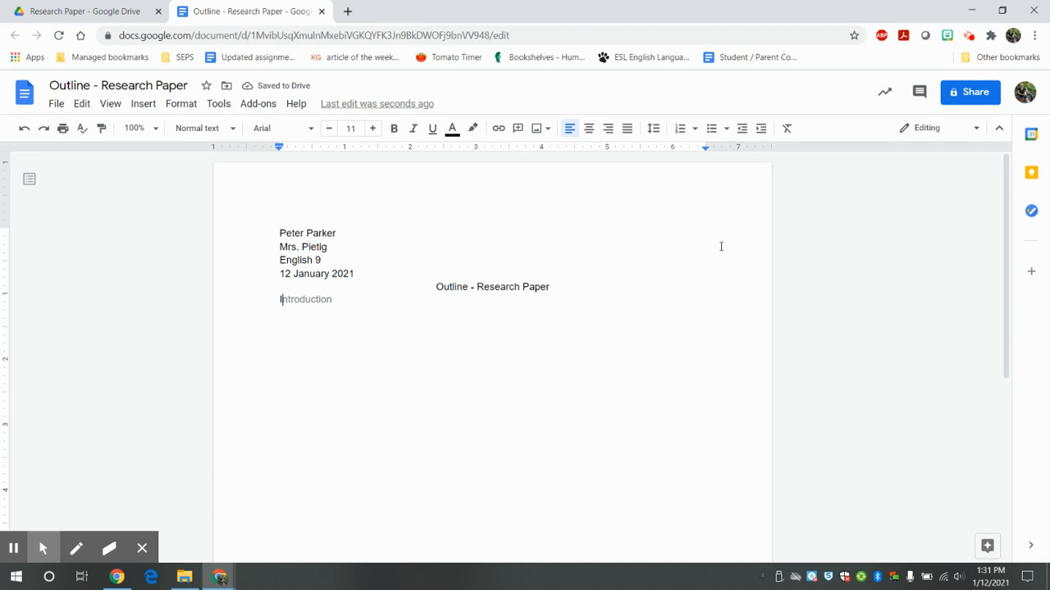
text(I.)
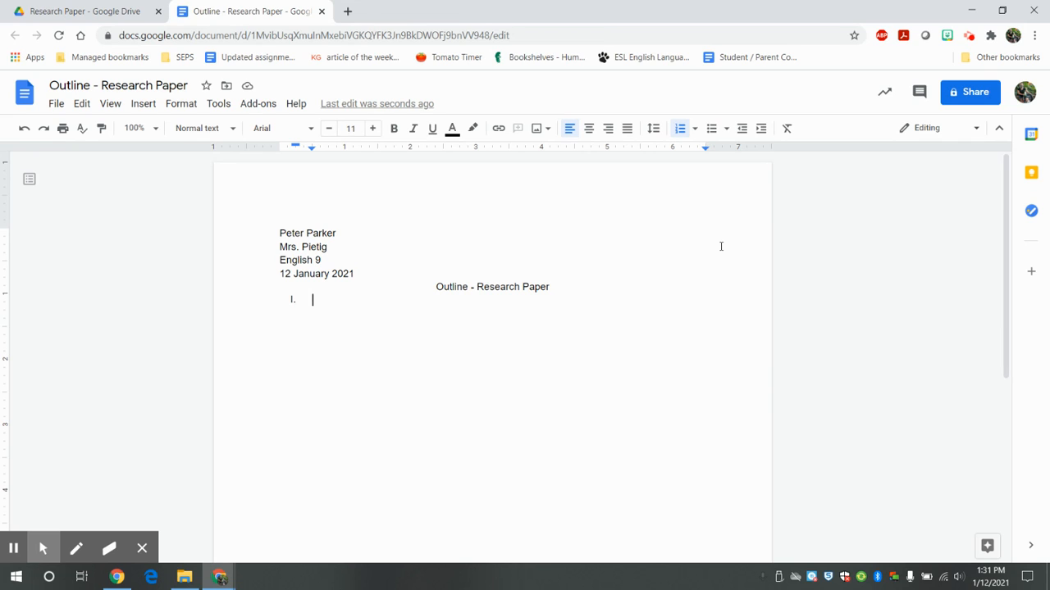
key(BackSpace)
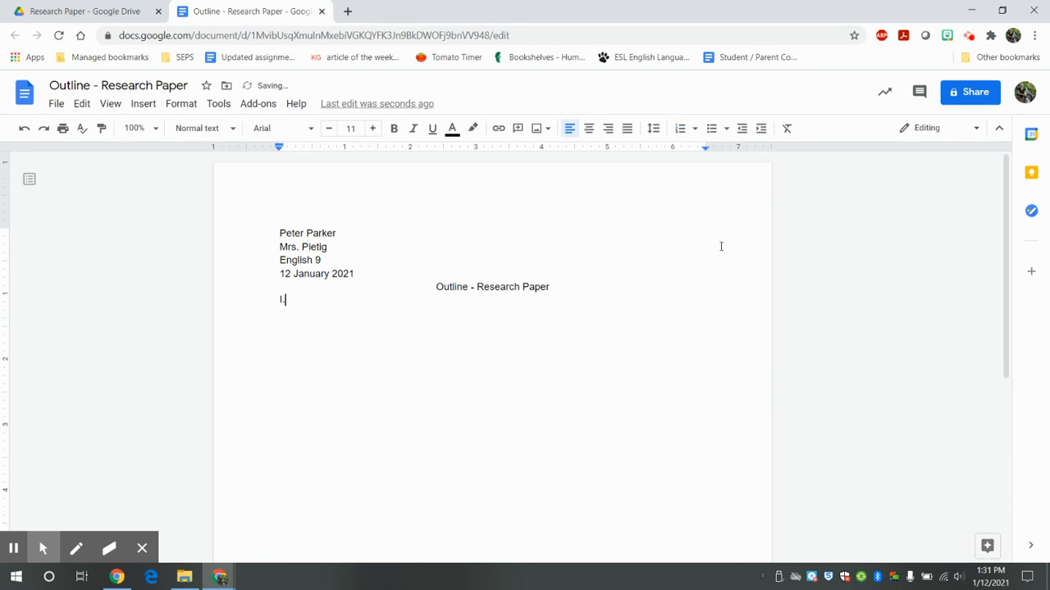
text(Introduction)
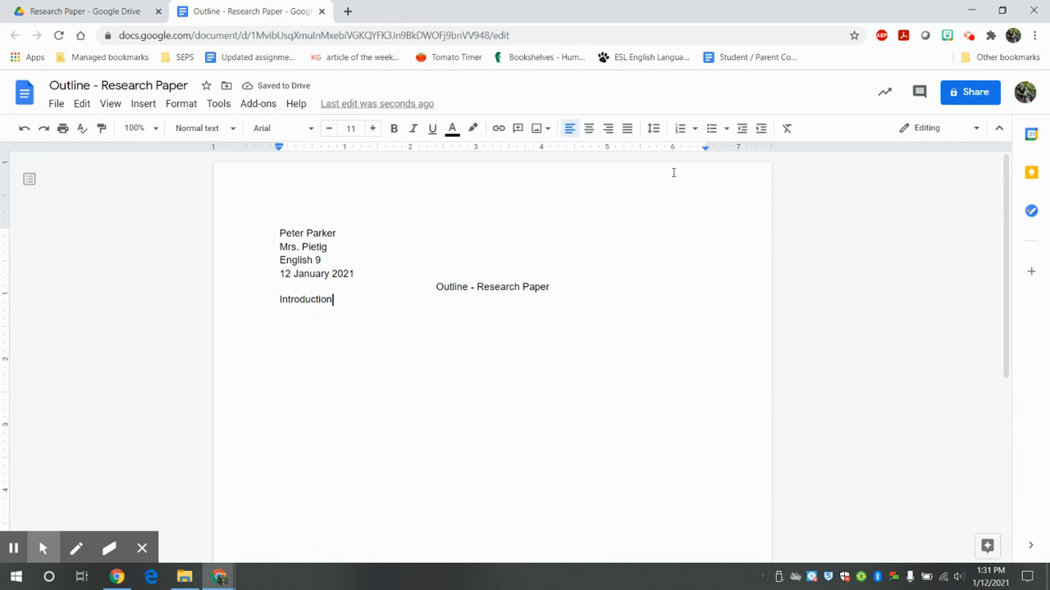
click(695, 131)
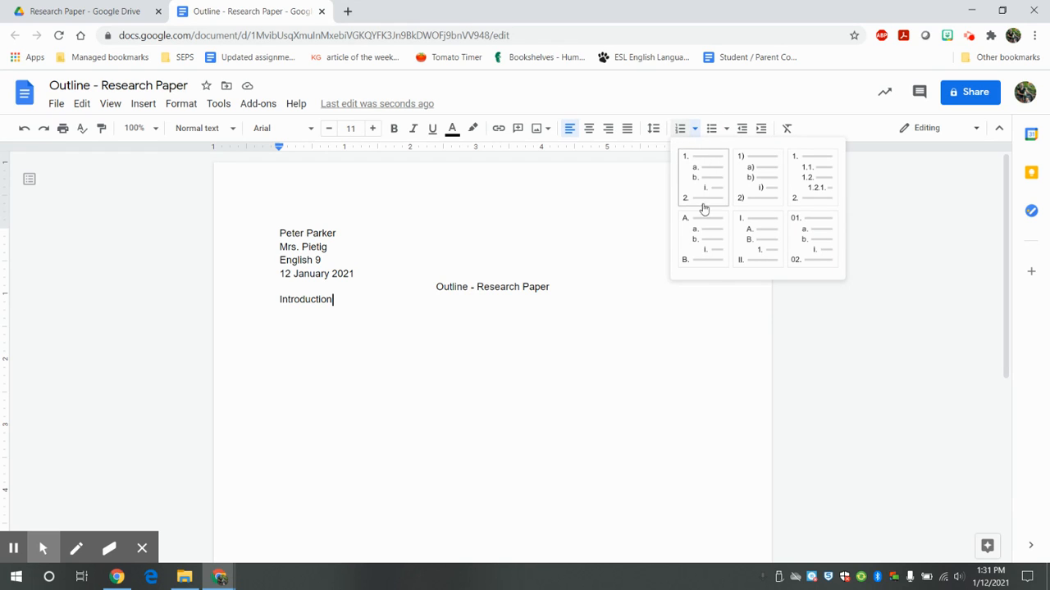
click(755, 240)
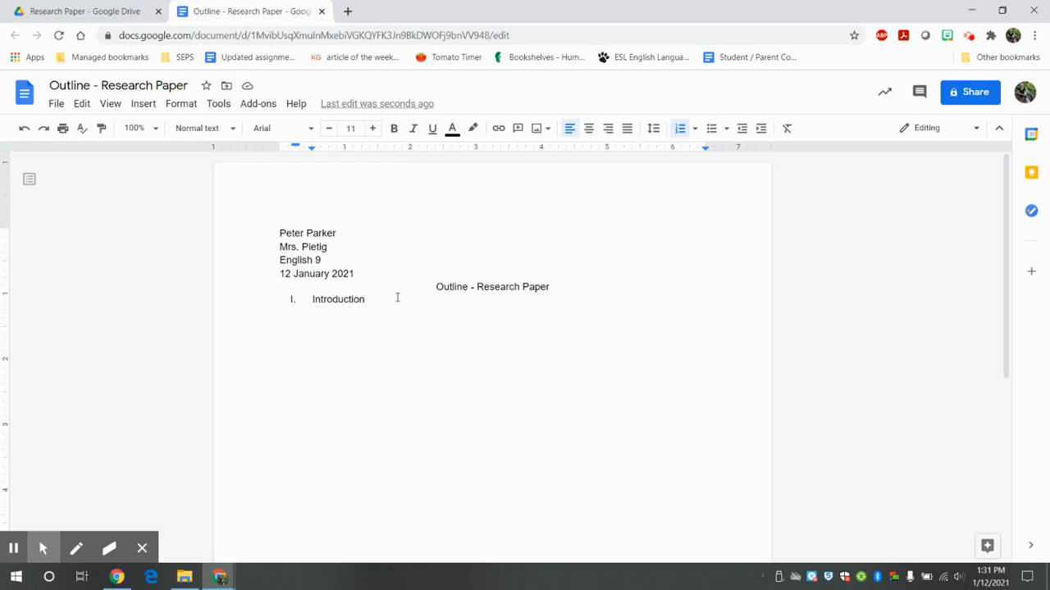
Step: Select all the text from the heading through Introduction and set its font to Times New Roman
drag(372, 301, 195, 208)
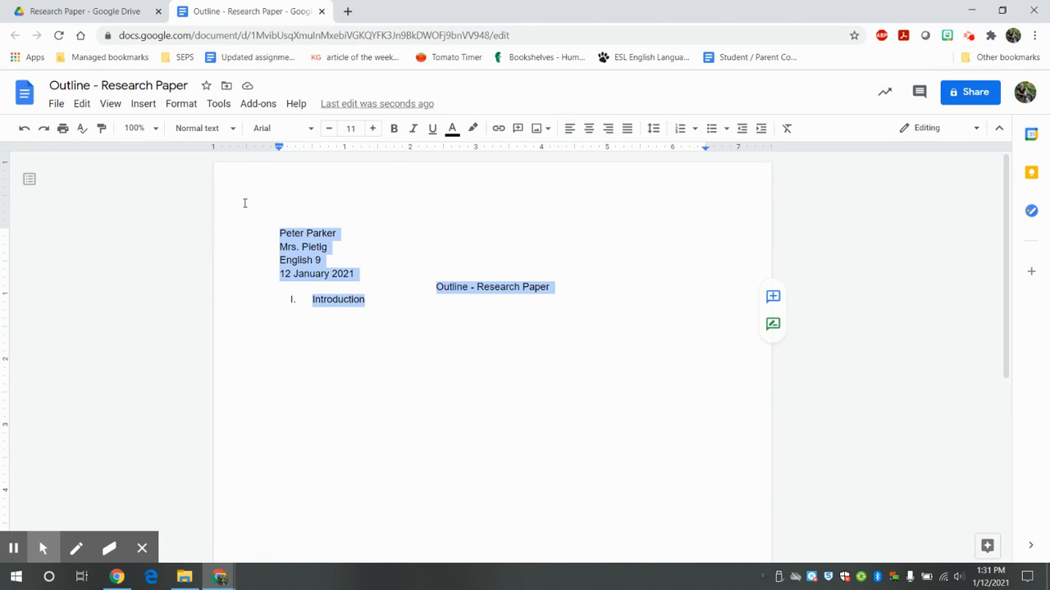
click(297, 129)
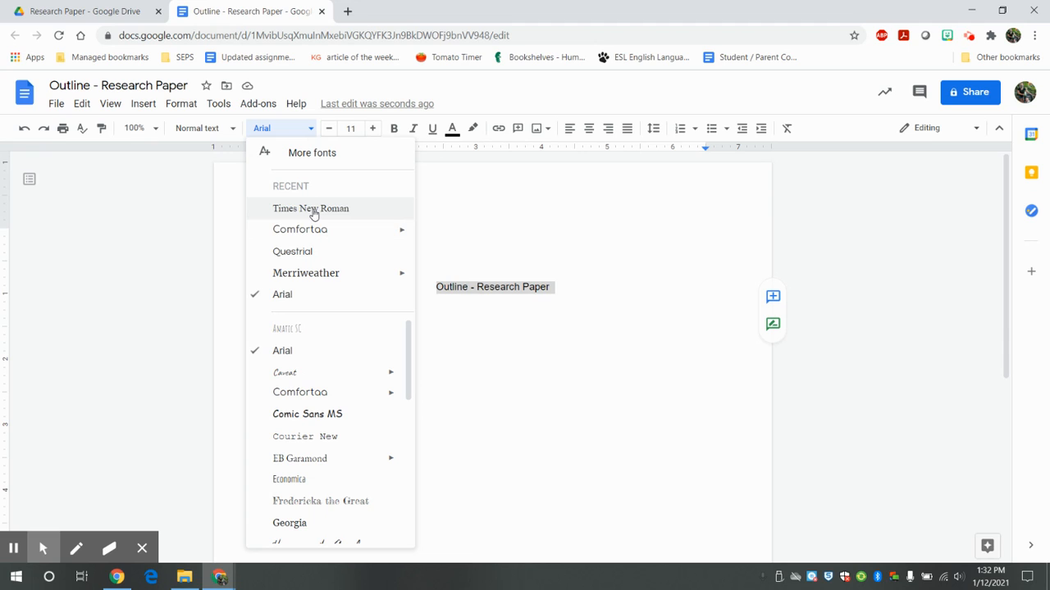
mouse_move(354, 230)
scroll(351, 375, down, 5)
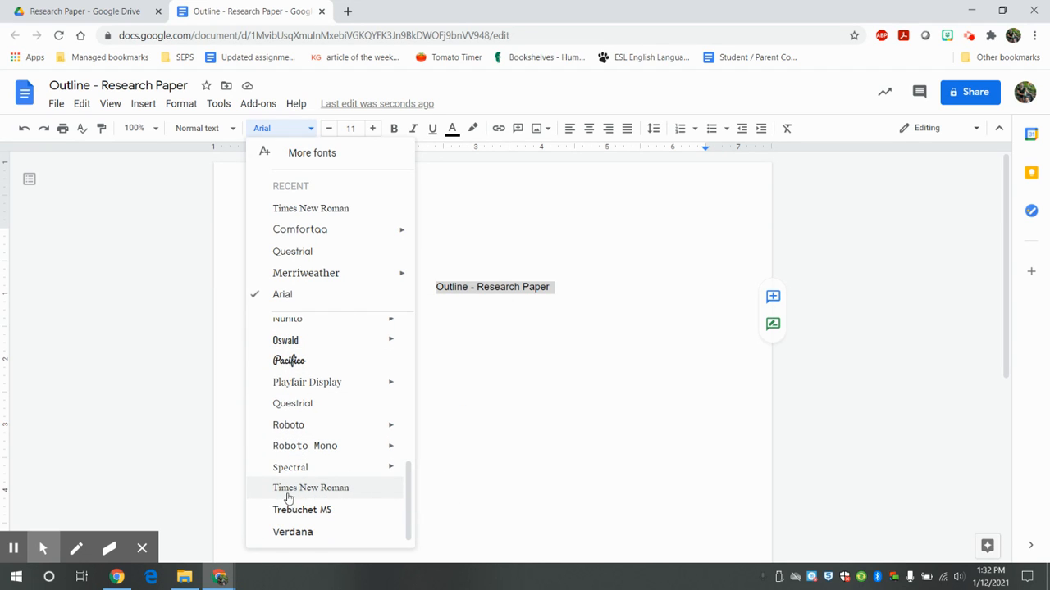
click(338, 495)
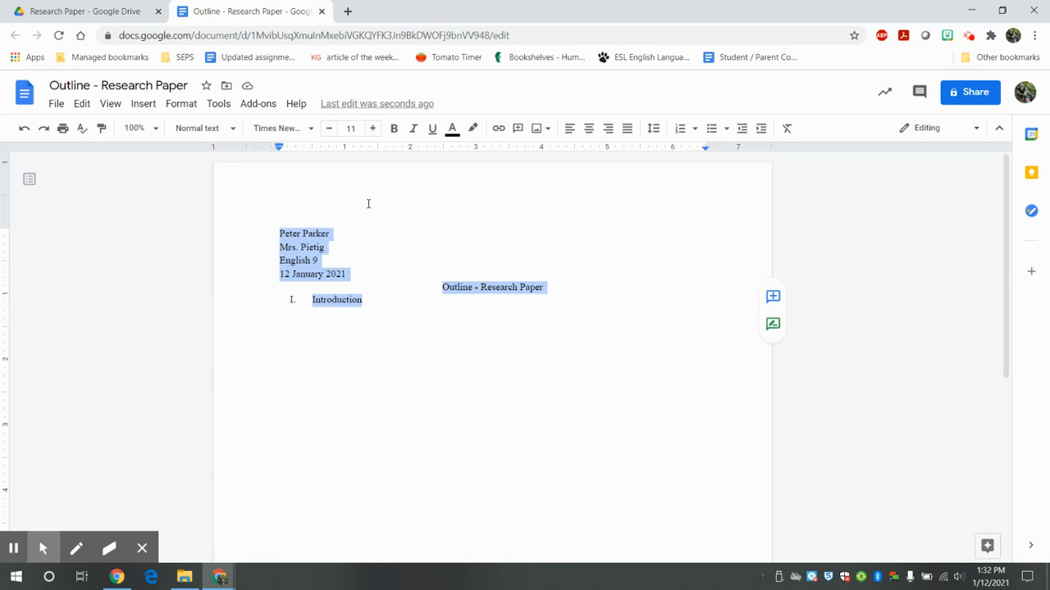
Step: Set the selected text to font size 12 with double line spacing
click(374, 130)
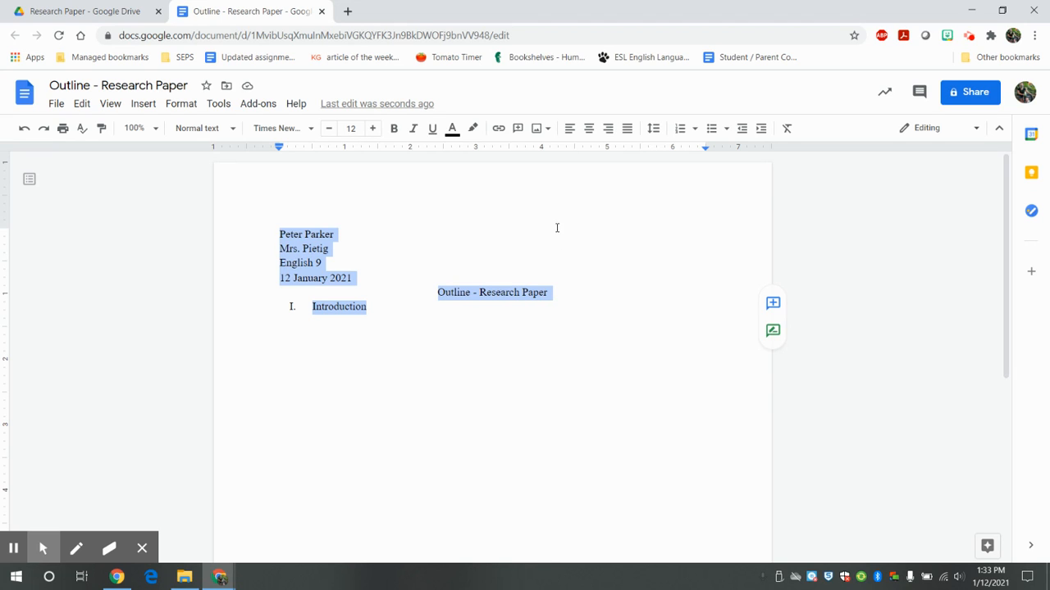
click(654, 132)
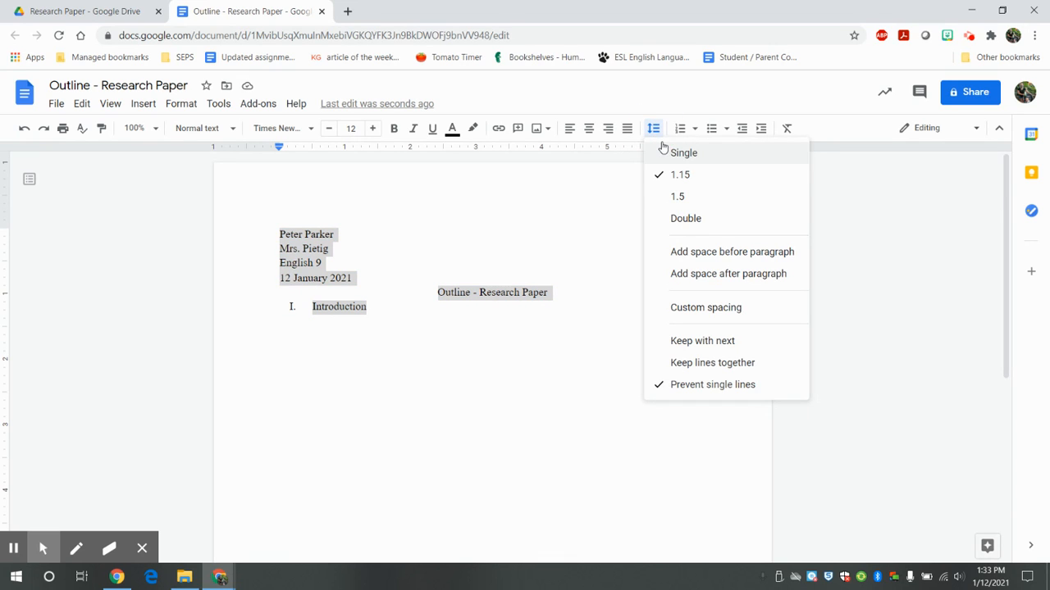
click(702, 220)
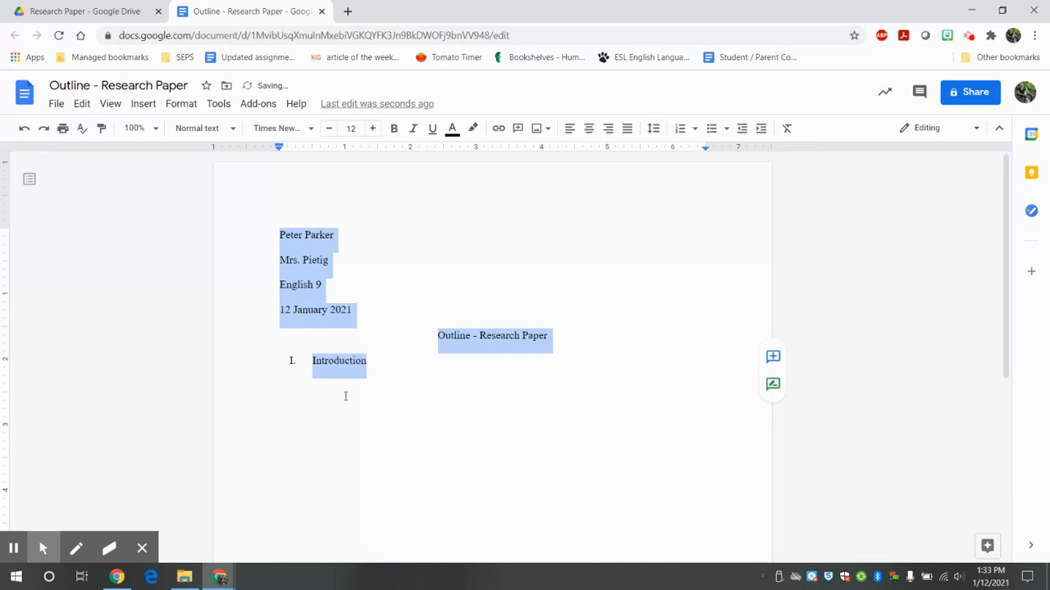
Step: Add lettered sub-items "Attention Getter/Hook", "Thesis Statement" and "Preview of Main Points" under Introduction
click(380, 359)
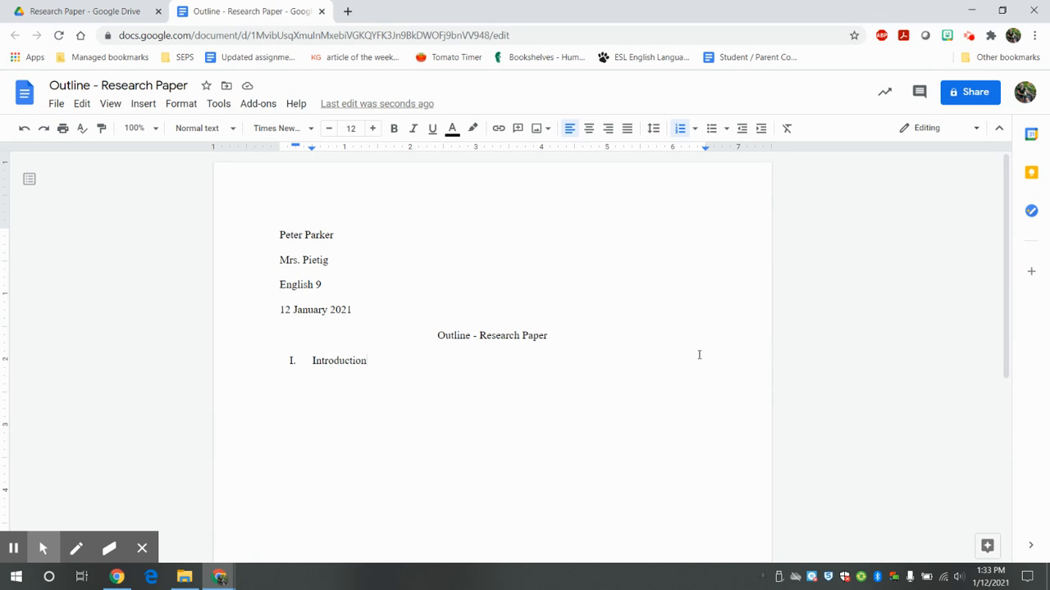
key(Return)
key(Tab)
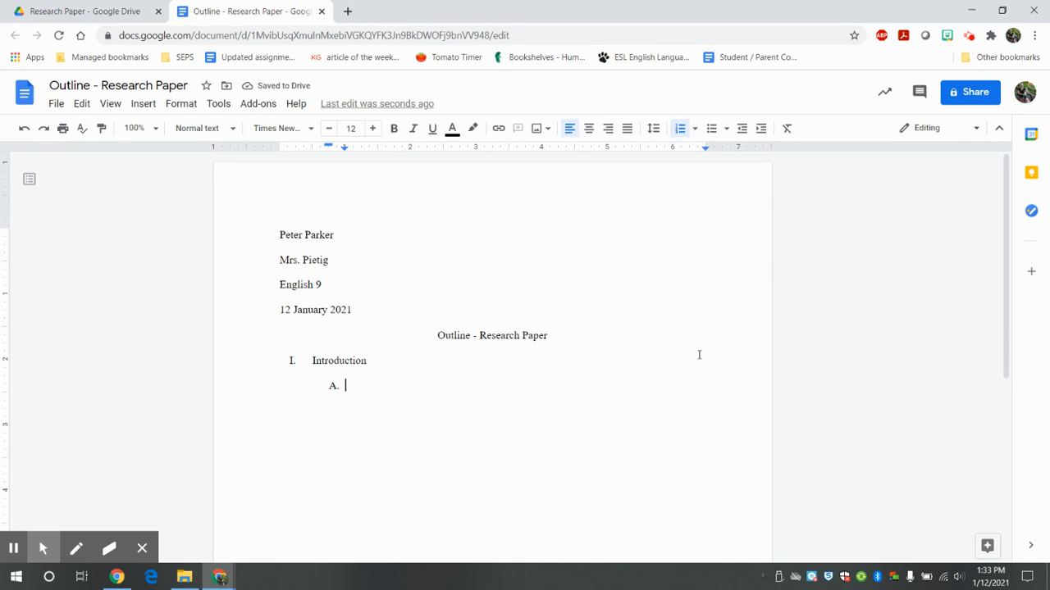
text(Atten)
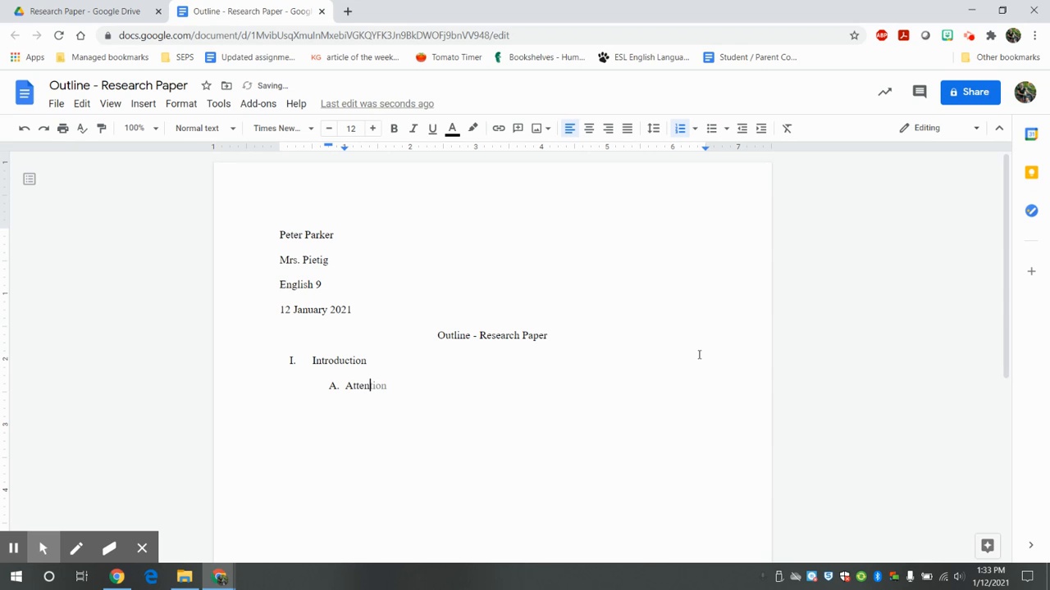
text(tion Getter/Hook)
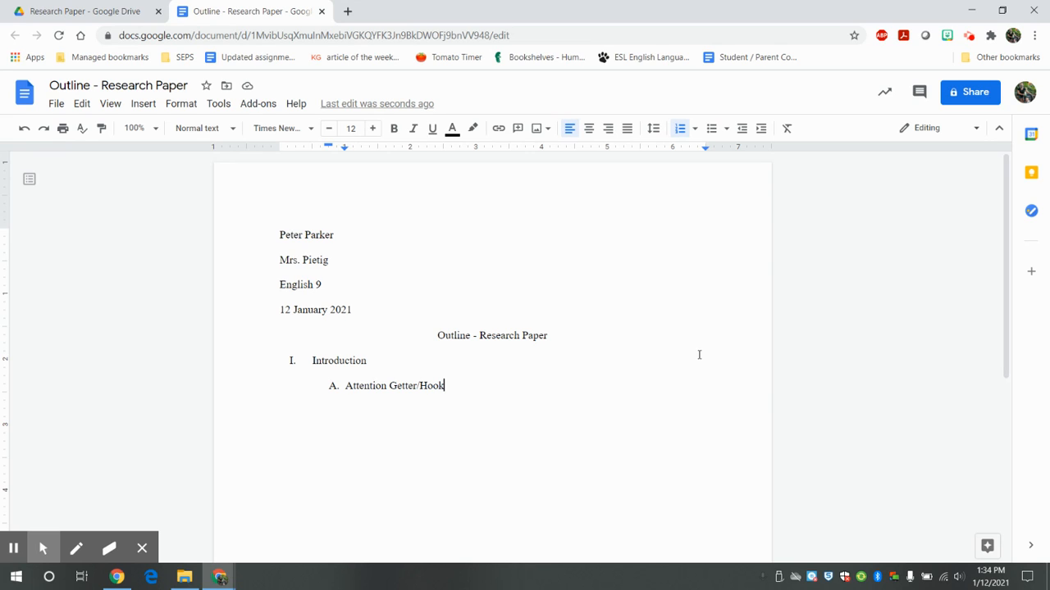
key(Return)
text(Thesis Statement)
key(Return)
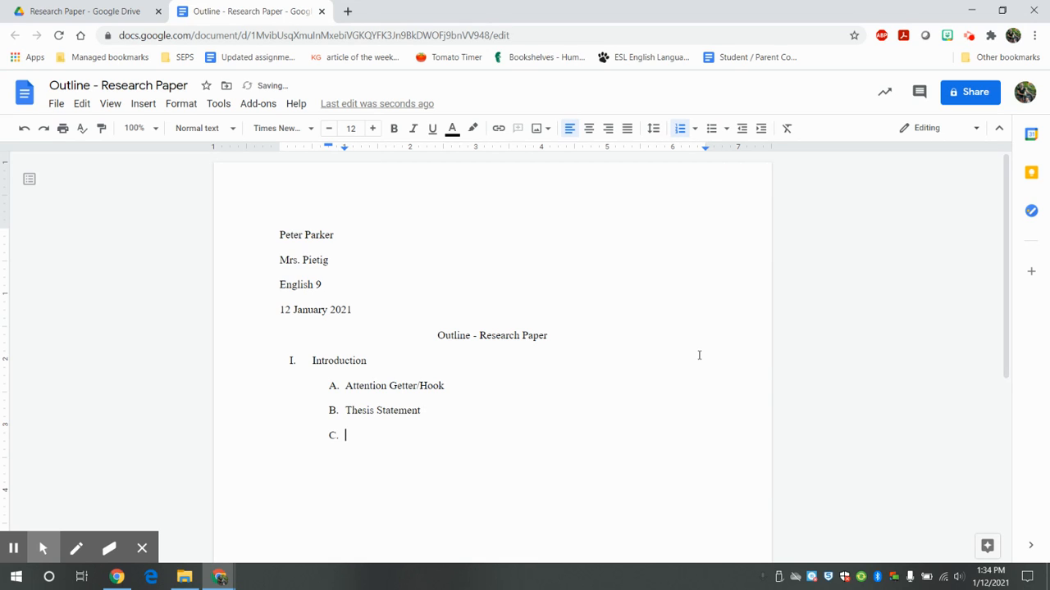
text(Preview of Main Points)
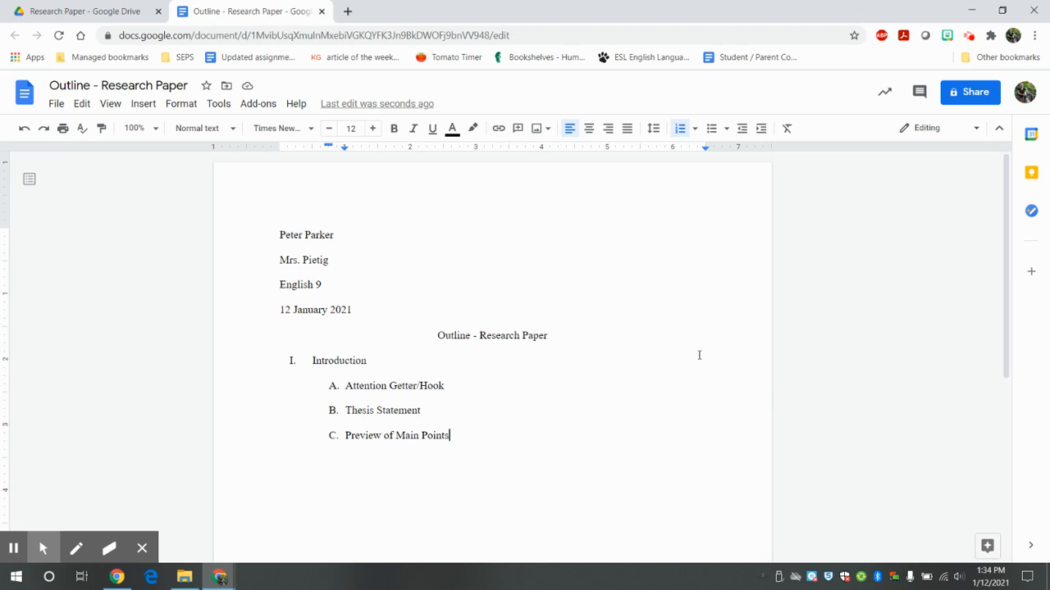
Step: Add a new top-level Roman-numeral item "Main Point 1" after the Introduction's sub-items
key(Return)
key(shift+Tab)
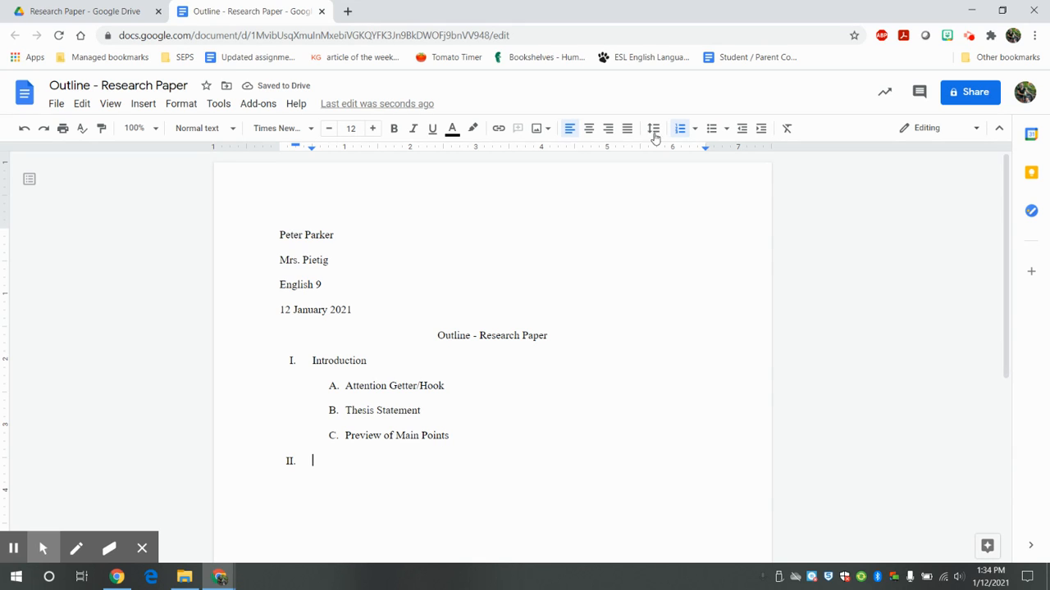
click(25, 128)
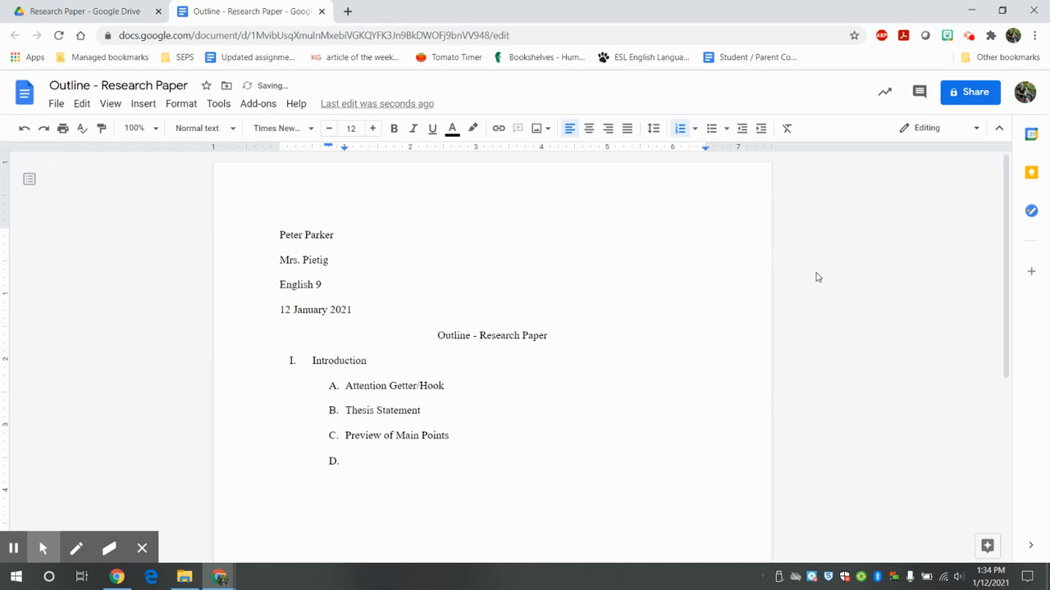
click(742, 129)
text(Main POint)
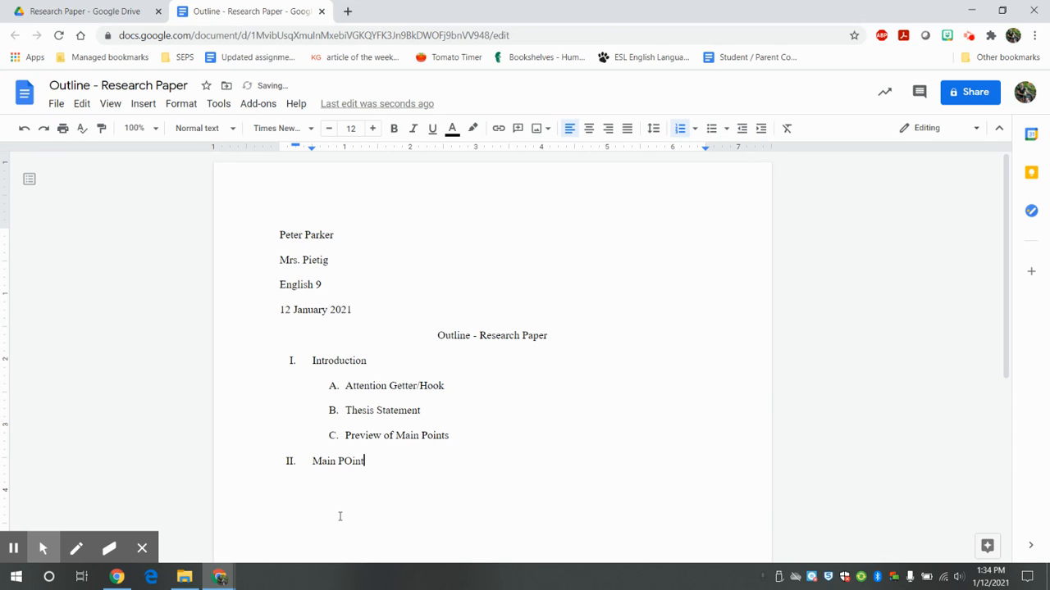
key(BackSpace)
key(BackSpace)
key(BackSpace)
key(BackSpace)
text(oint 1)
Step: Add the top-level outline items "Main Point 2", "Main Point 3" and "Conclusion" below Main Point 1
key(Return)
text(Main Point 2)
key(Return)
text(Main PO)
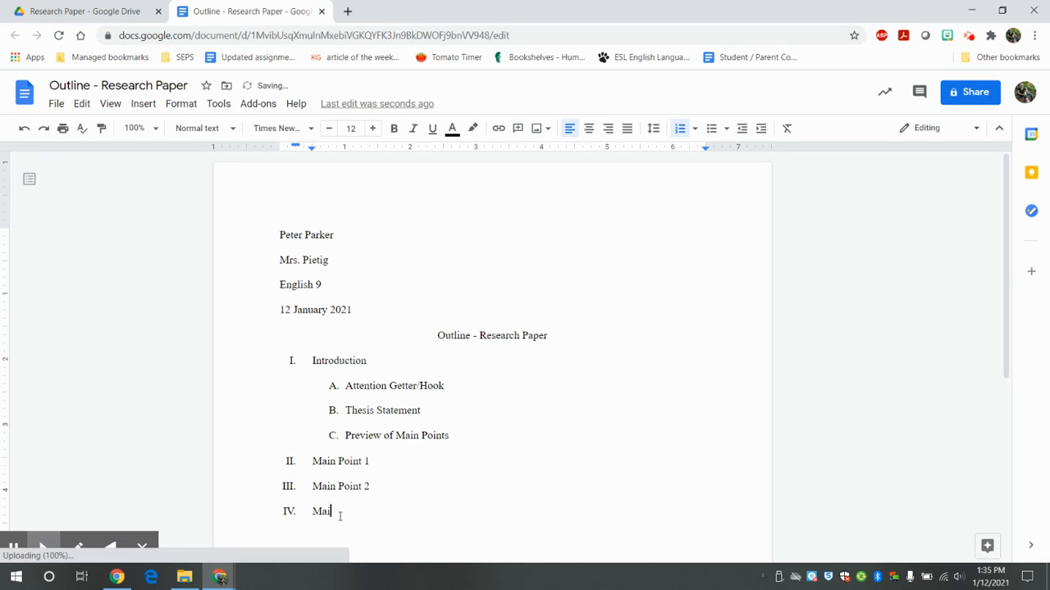
text(in)
key(BackSpace)
key(BackSpace)
key(BackSpace)
text(oi)
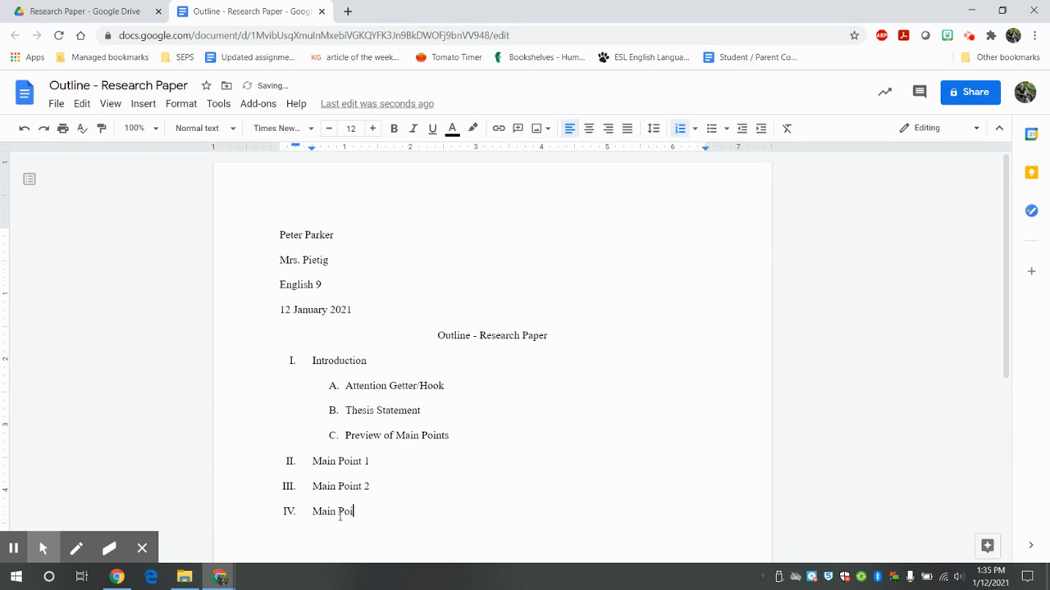
text(nt 3)
key(Return)
text(Conclusion)
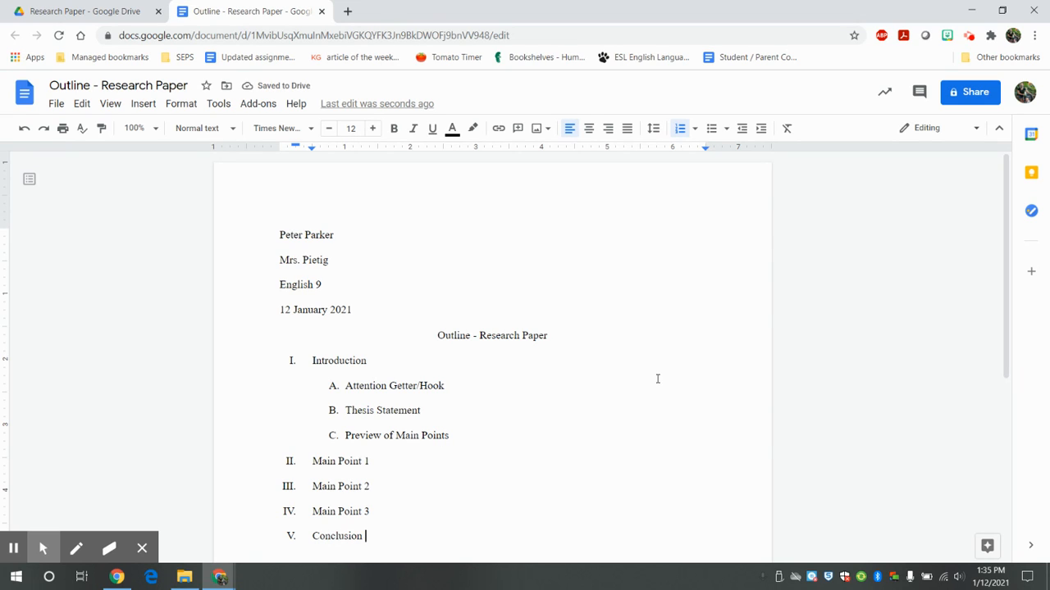
Step: Insert an indented sub-item "Support/Evidence" under Main Point 1
scroll(634, 339, down, 3)
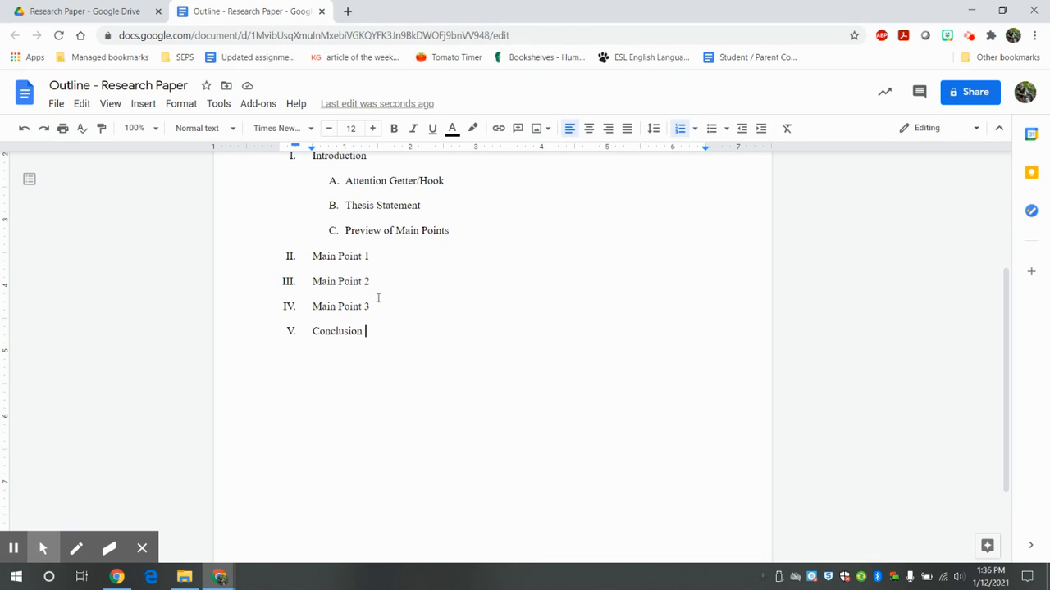
click(385, 261)
key(Return)
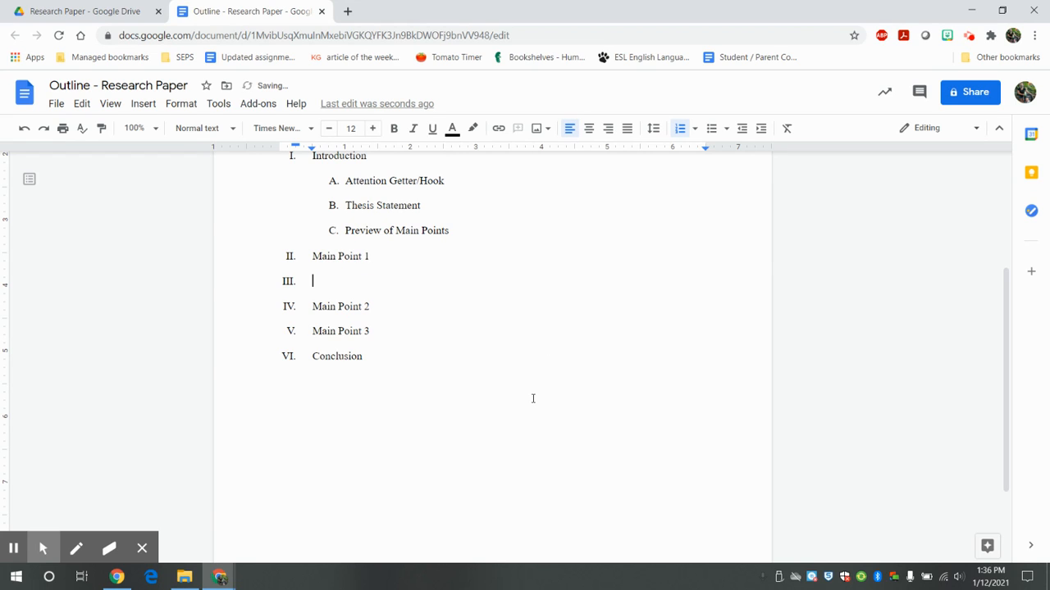
key(Tab)
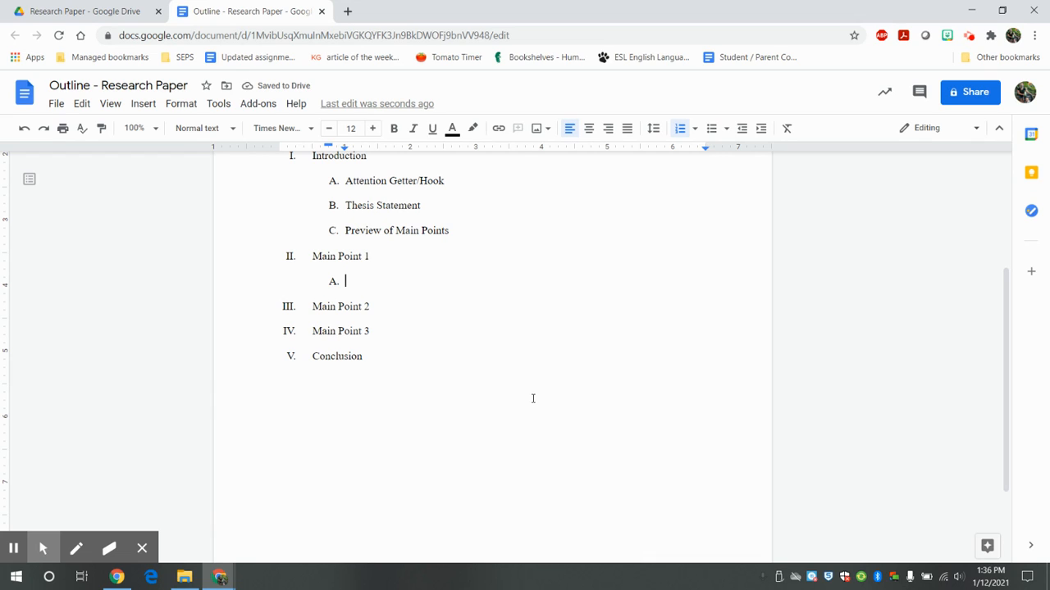
text(Support)
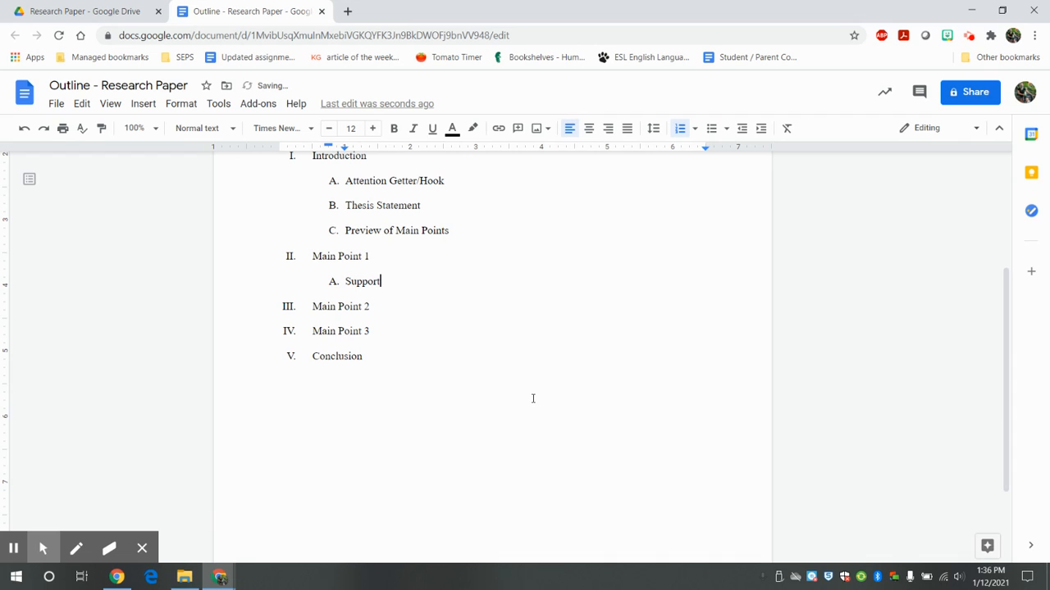
text(/Ev)
text(idence)
Step: Insert an indented sub-item "Support/Evidence" under both Main Point 2 and Main Point 3
key(Down)
key(Return)
key(Tab)
text(Support)
key(BackSpace)
text(/Evidence)
key(Down)
key(Return)
key(Tab)
text(Support/Evidence)
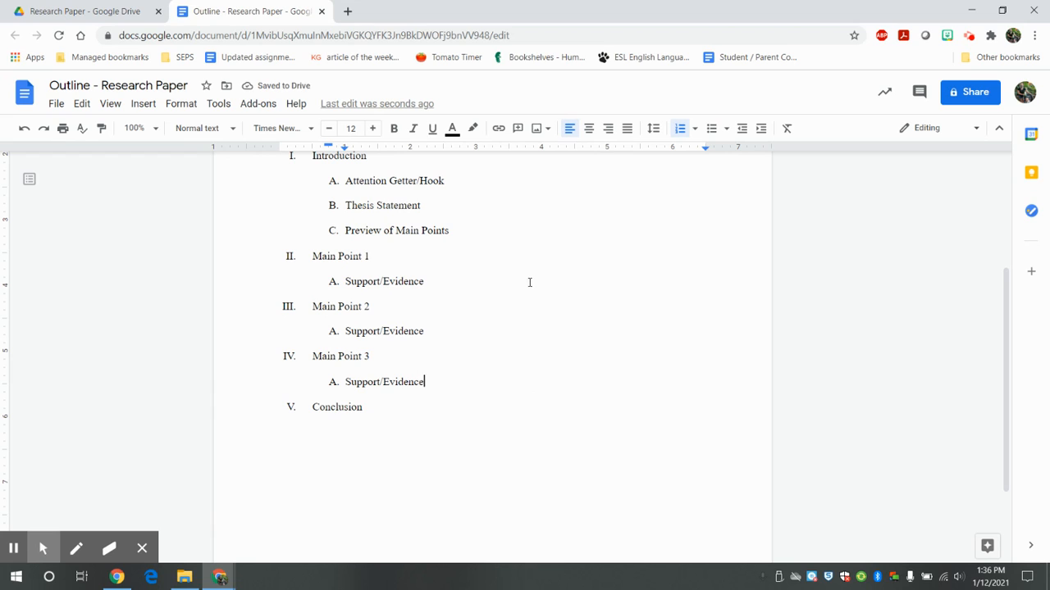
Step: Add a second sub-item "Support/Evidence" under Main Point 1
click(433, 281)
key(Return)
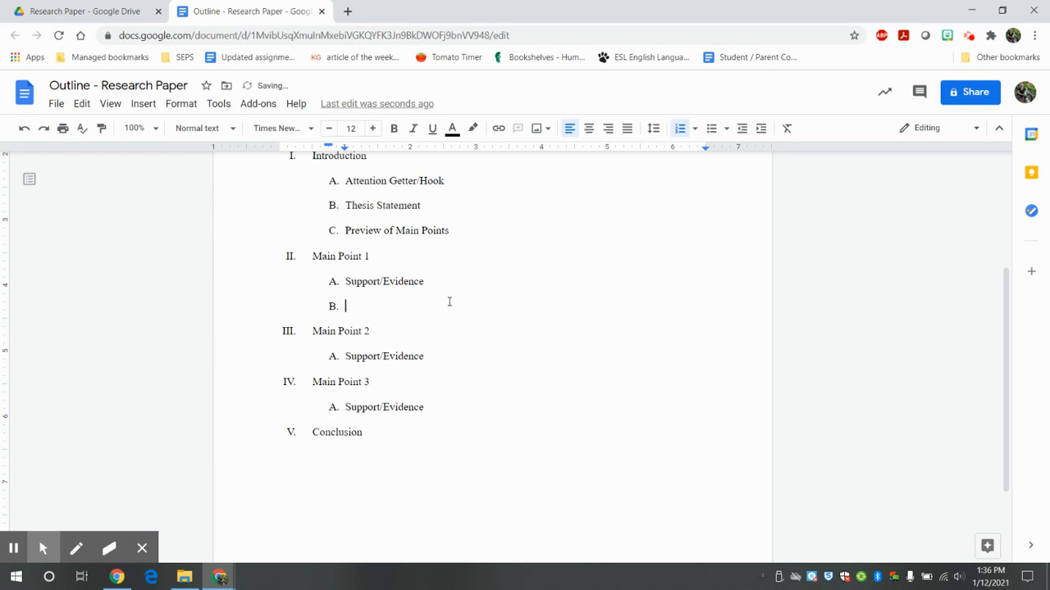
text(Support/Evidence)
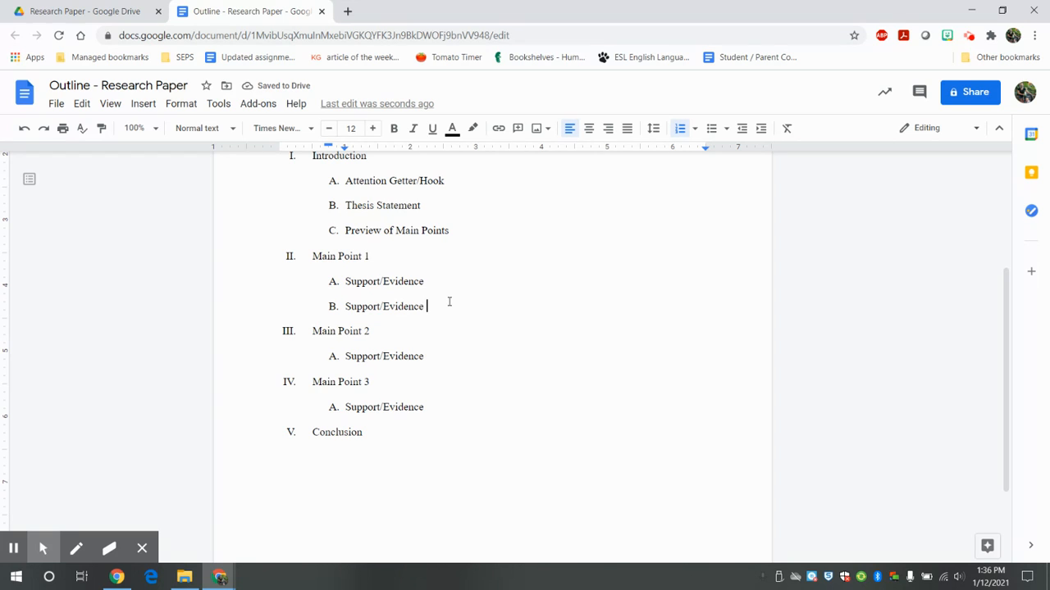
Step: Review the whole outline from the heading down to the Conclusion, checking its layout and list levels
scroll(457, 347, up, 3)
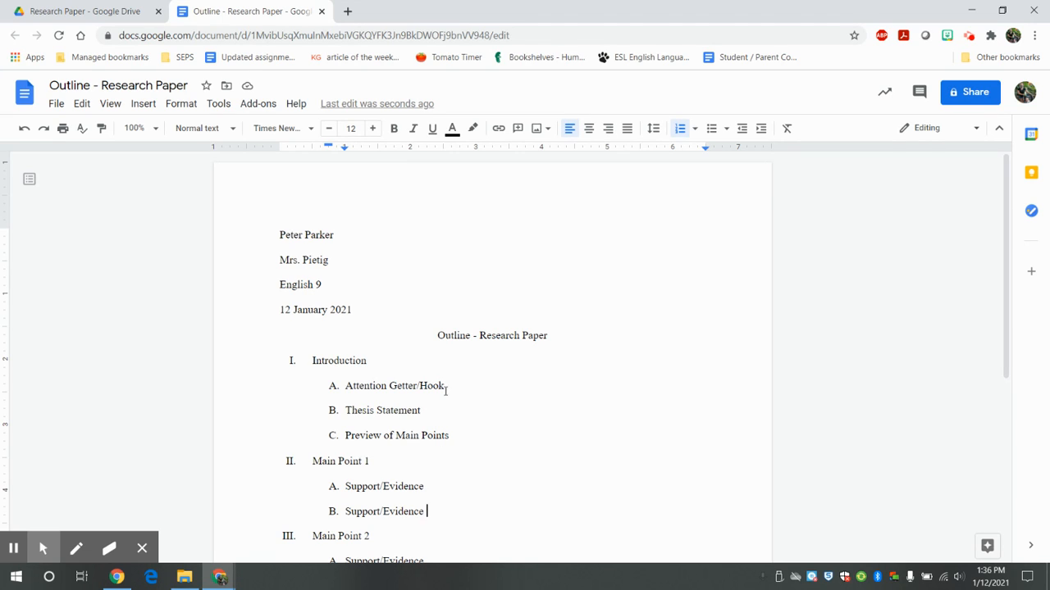
scroll(628, 449, down, 1)
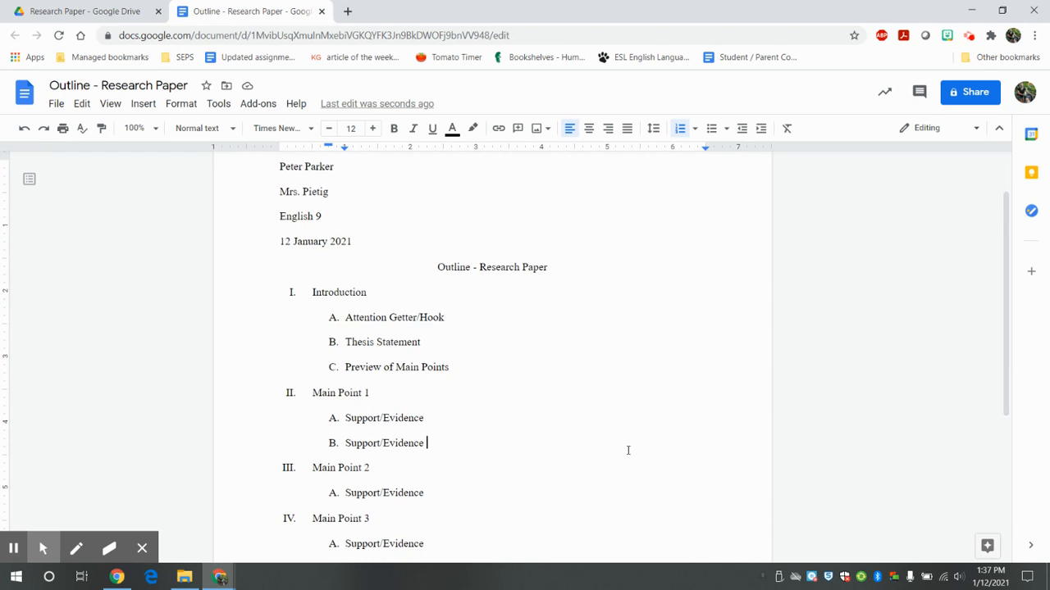
scroll(628, 450, down, 2)
scroll(629, 450, up, 3)
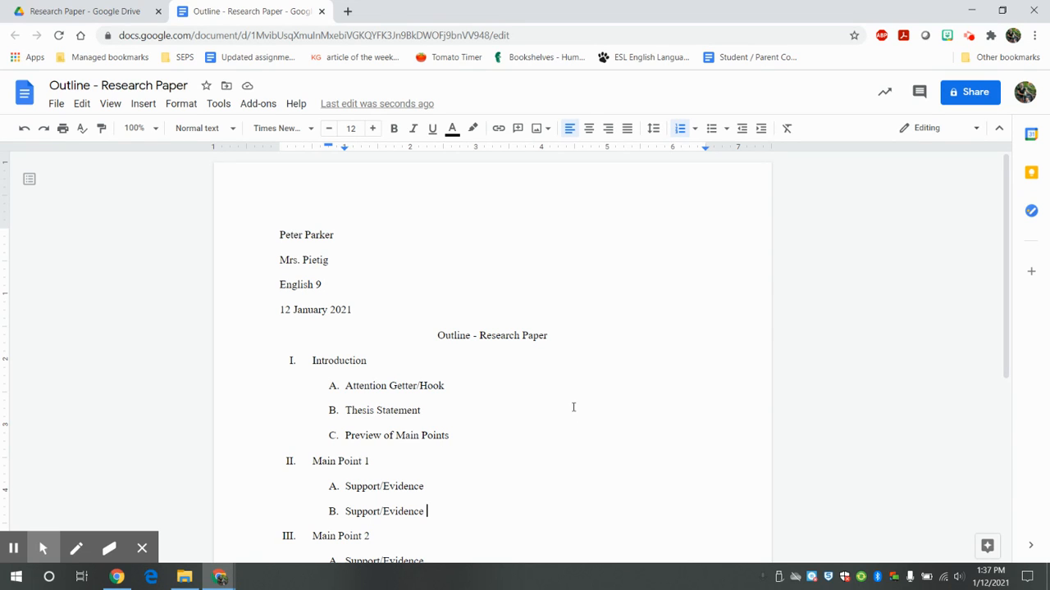
scroll(575, 409, down, 4)
scroll(575, 412, up, 2)
scroll(576, 412, up, 2)
scroll(553, 320, down, 4)
scroll(552, 318, up, 4)
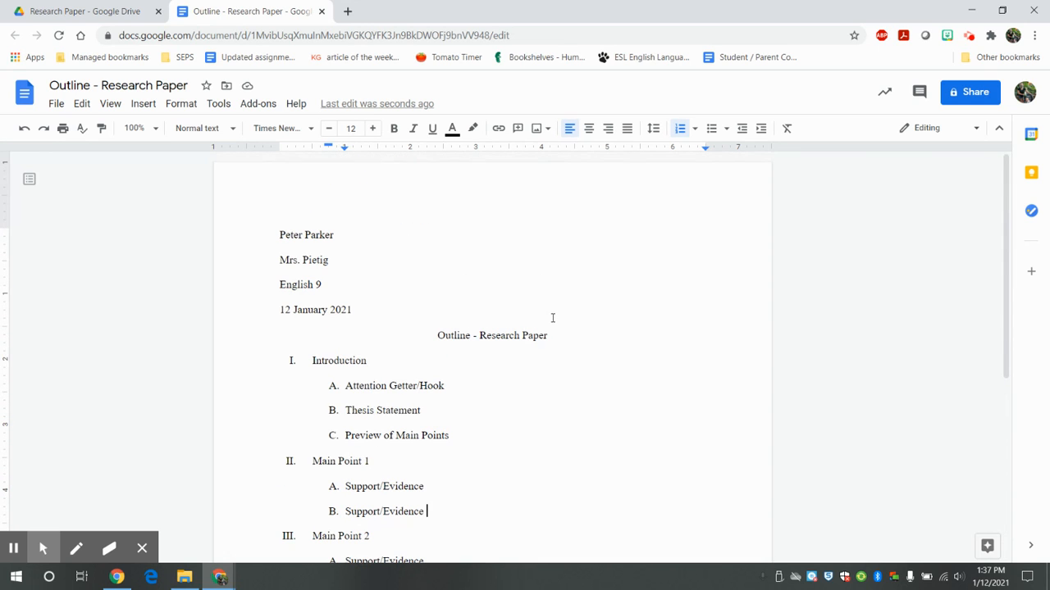